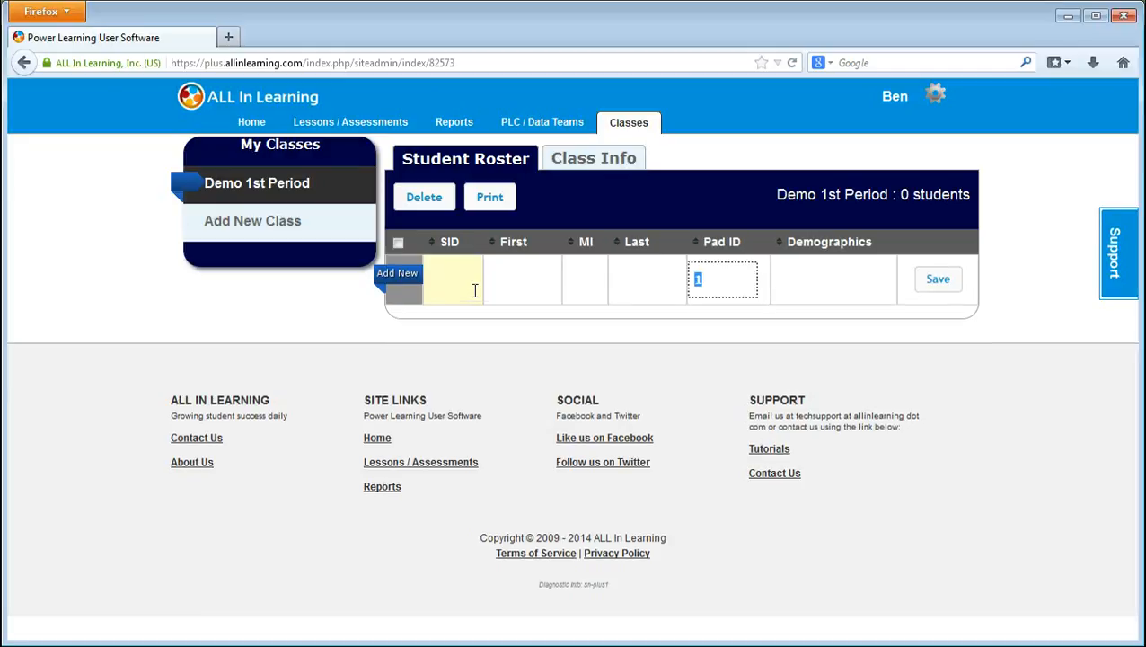
Step: Add the existing student Bugs Bunny to the Demo 1st Period roster by searching student IDs starting with wb
key(shift+Tab)
key(shift+Tab)
key(shift+Tab)
key(shift+Tab)
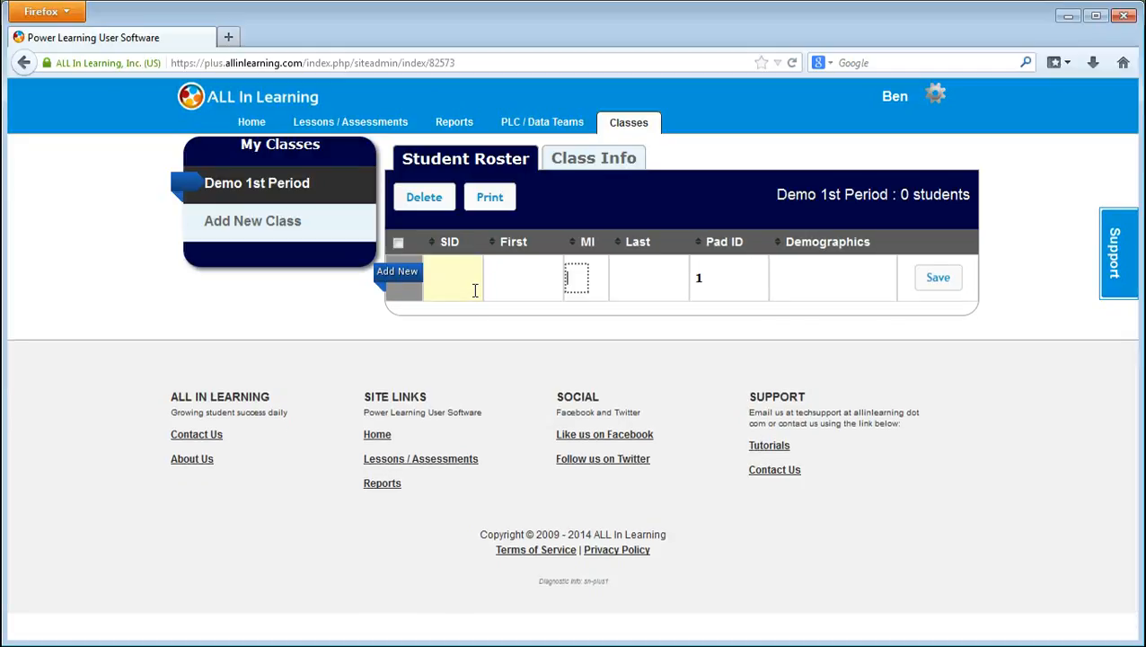
text(wb)
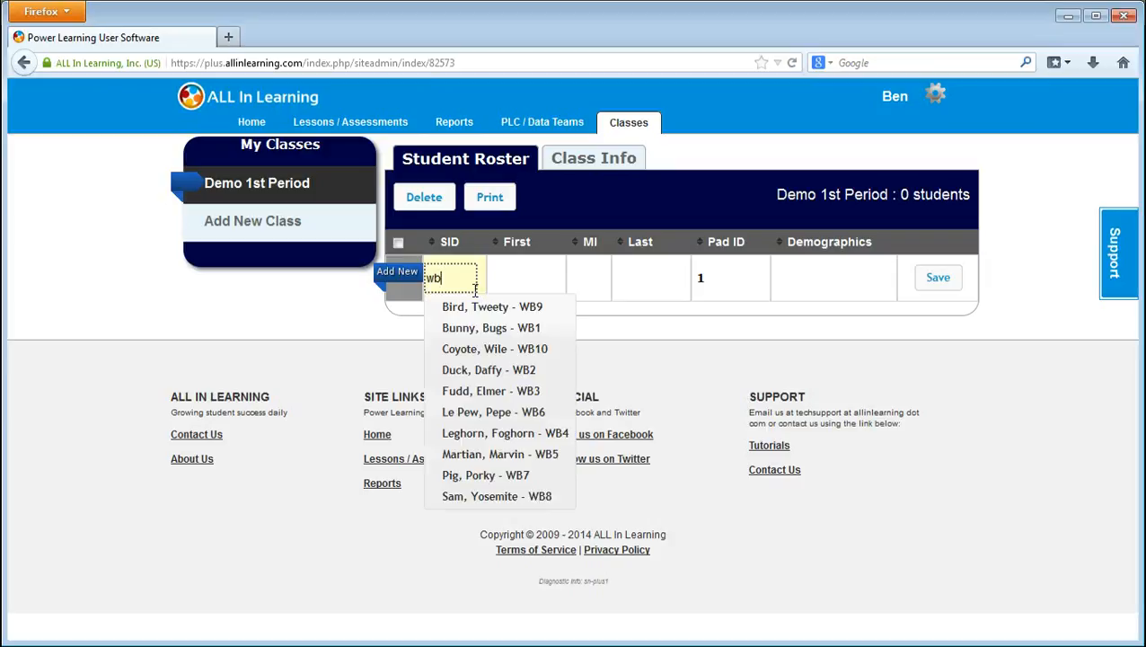
key(Down)
key(Down)
key(Down)
key(Down)
key(Down)
key(Down)
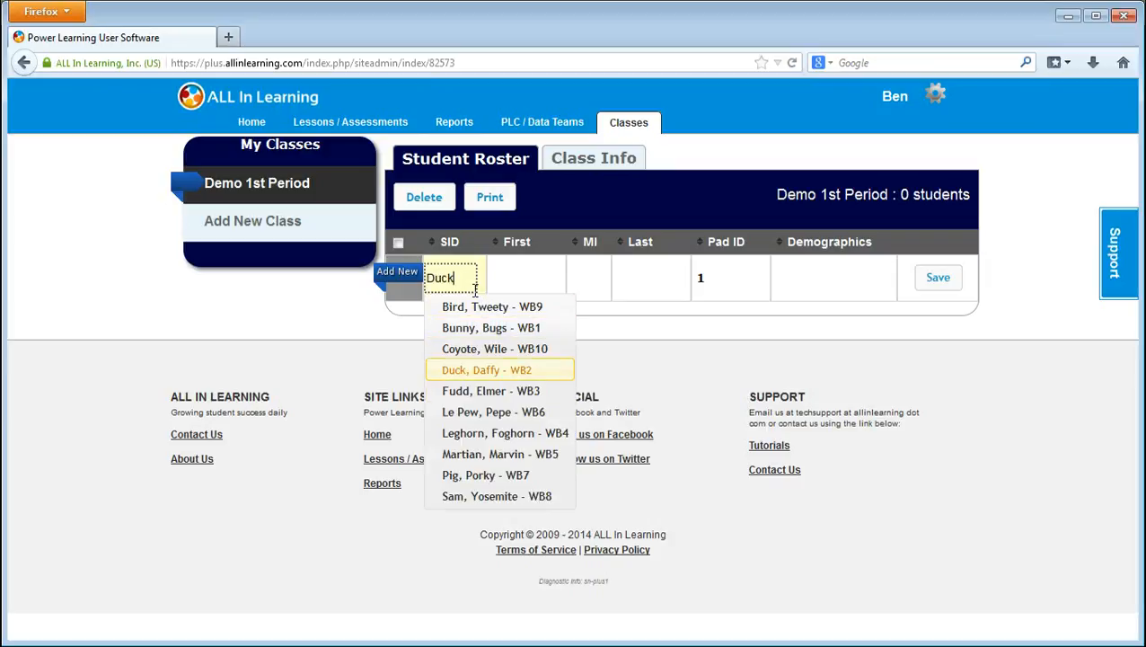
key(Up)
key(Up)
key(Up)
key(Up)
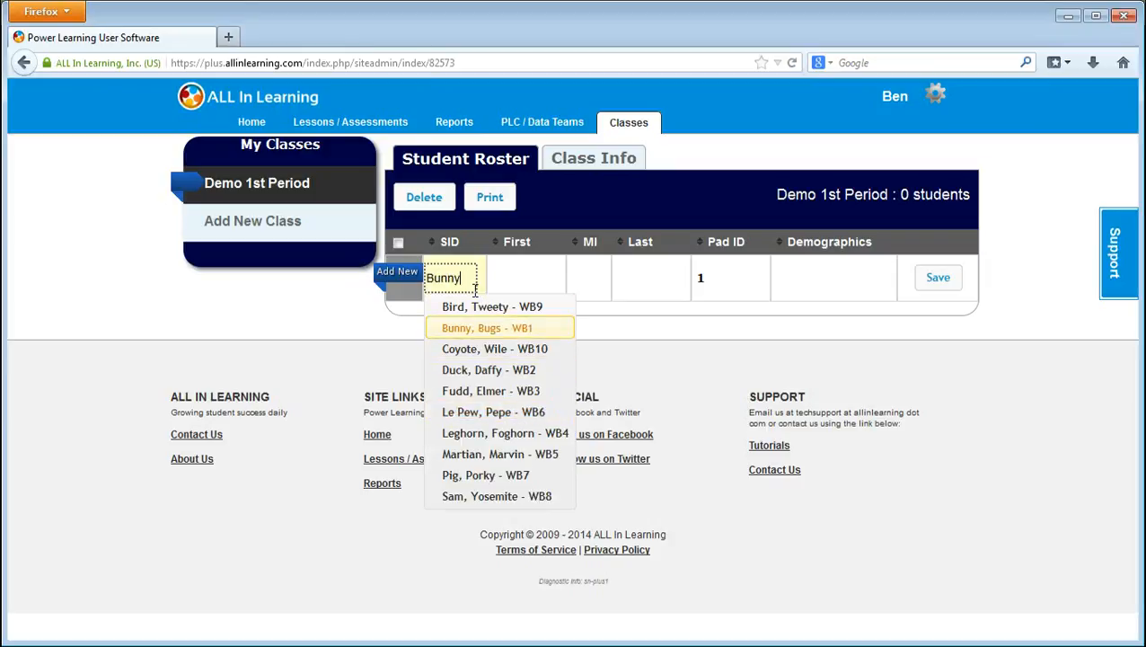
key(Return)
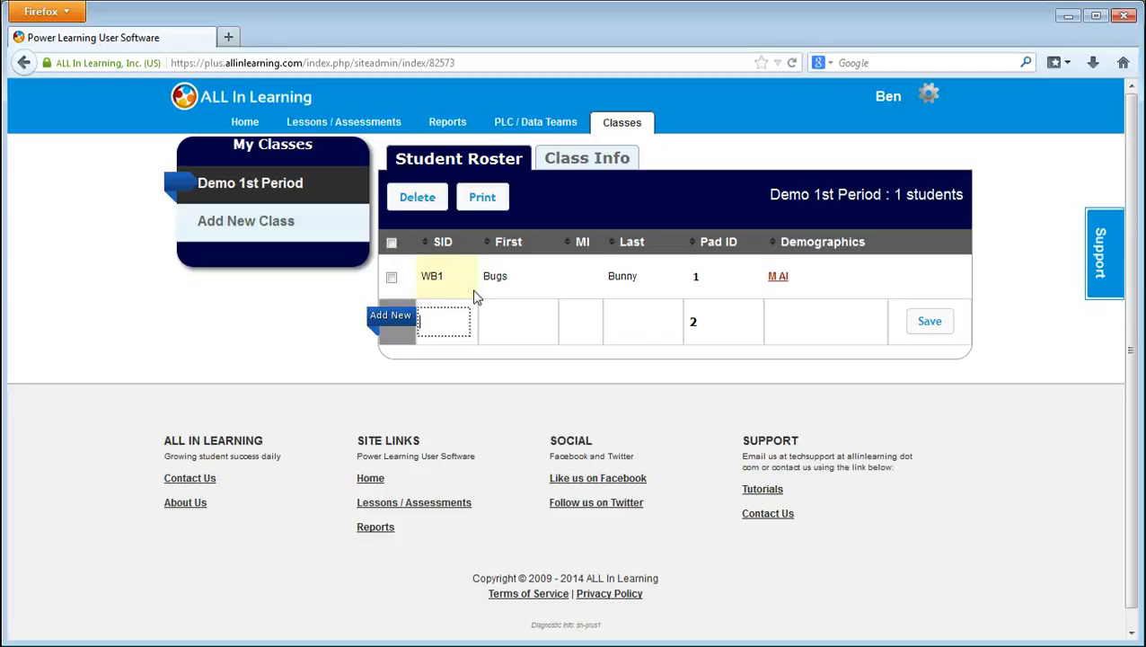
Step: Add the existing student Wile Coyote to the class roster through a student ID lookup
text(wb1)
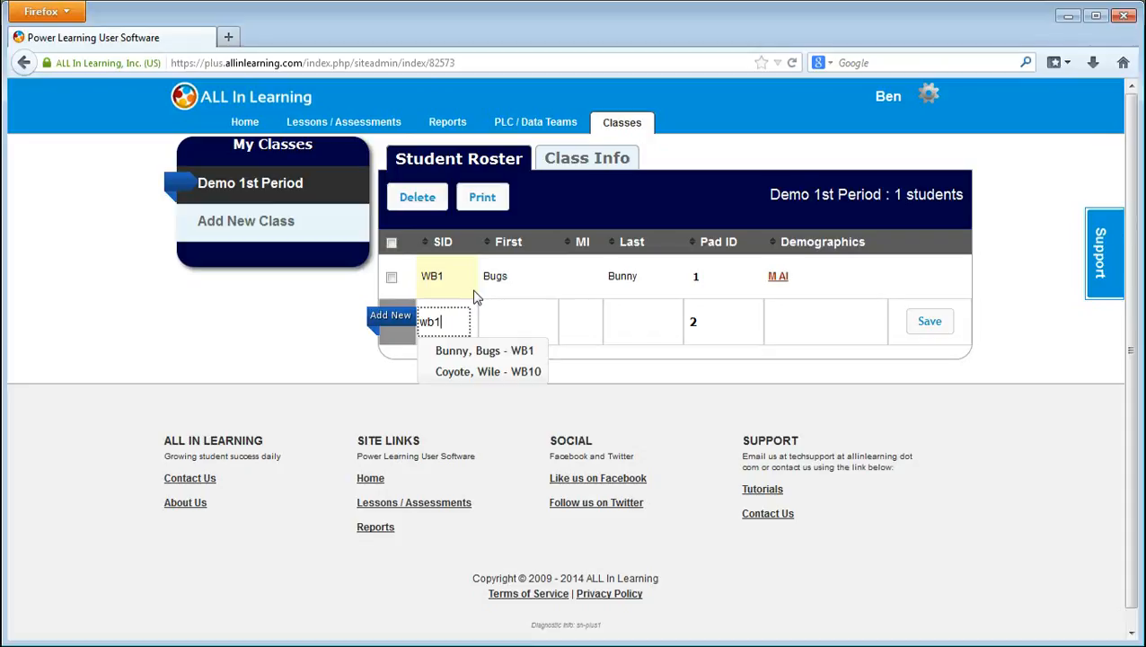
key(Down)
key(Down)
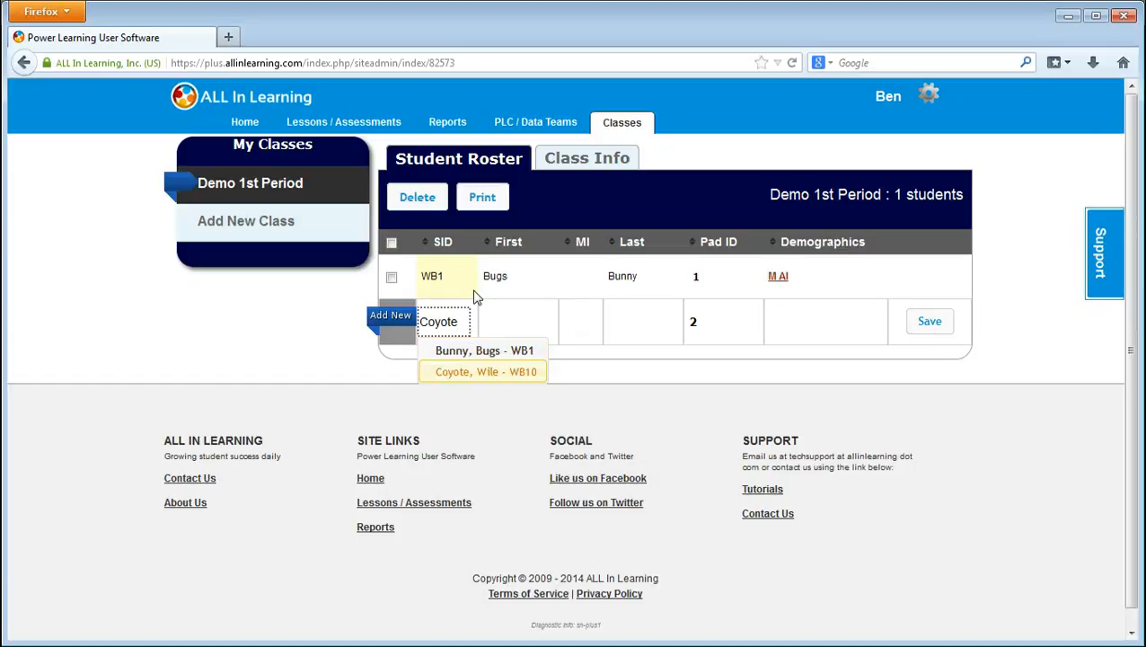
key(Return)
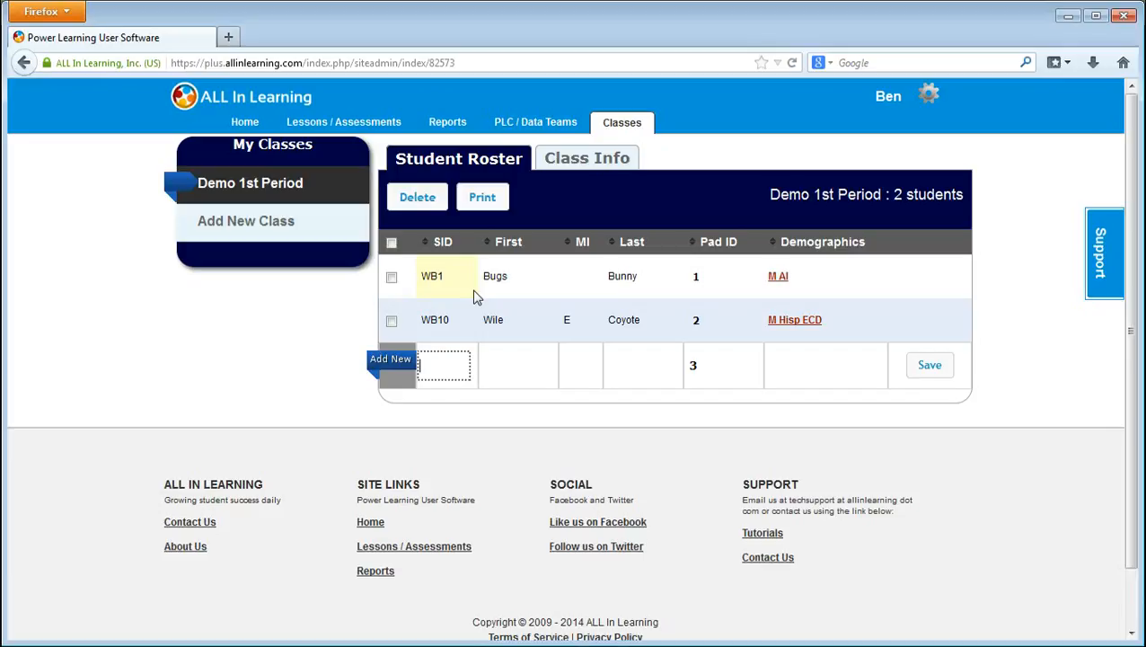
Step: Add the existing students Daffy Duck and Elmer Fudd to the class roster by their student IDs
text(wb2)
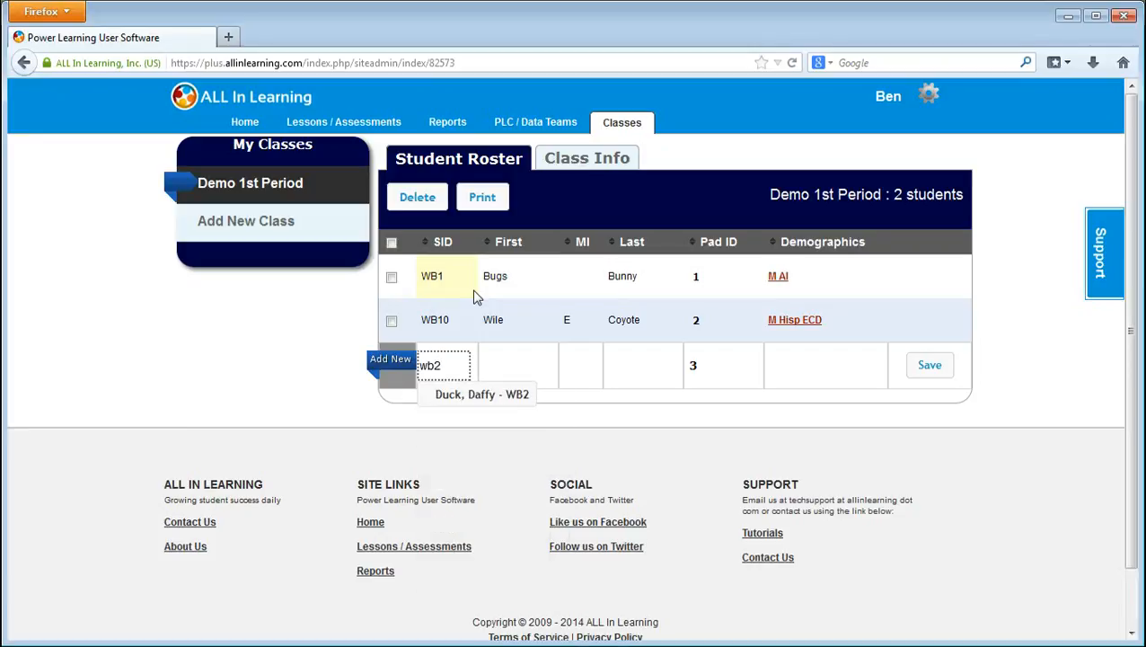
key(Down)
key(Return)
text(wb3)
key(Down)
key(Return)
Step: Add the existing students Foghorn Leghorn and Marvin Martian to the class roster by their student IDs
text(wb4)
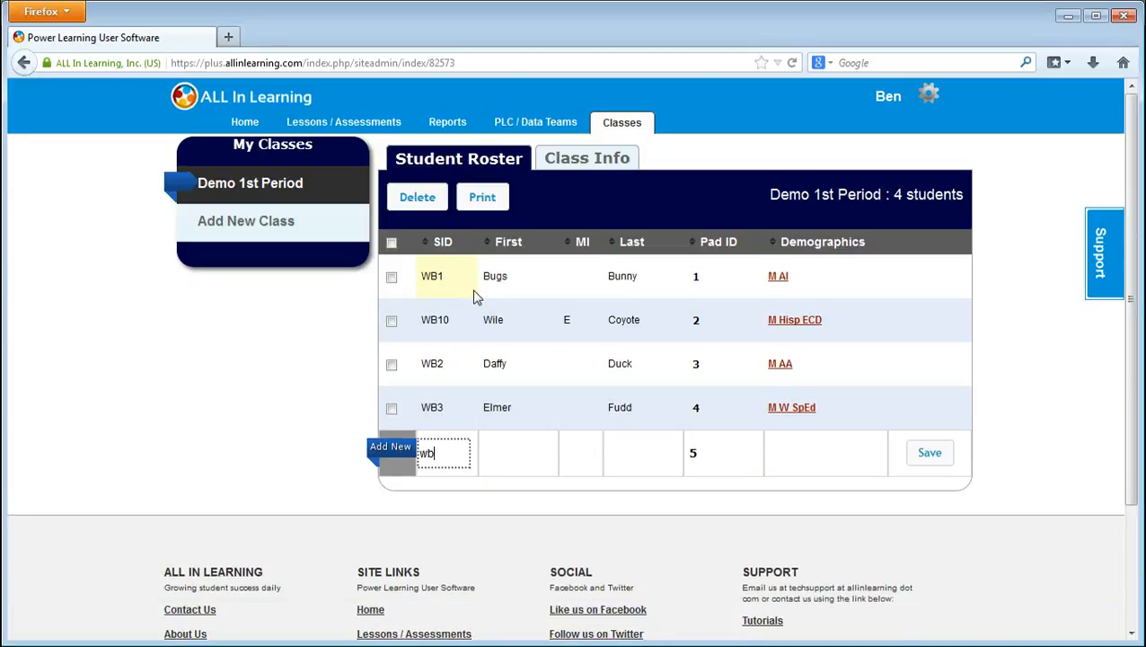
key(Down)
key(Return)
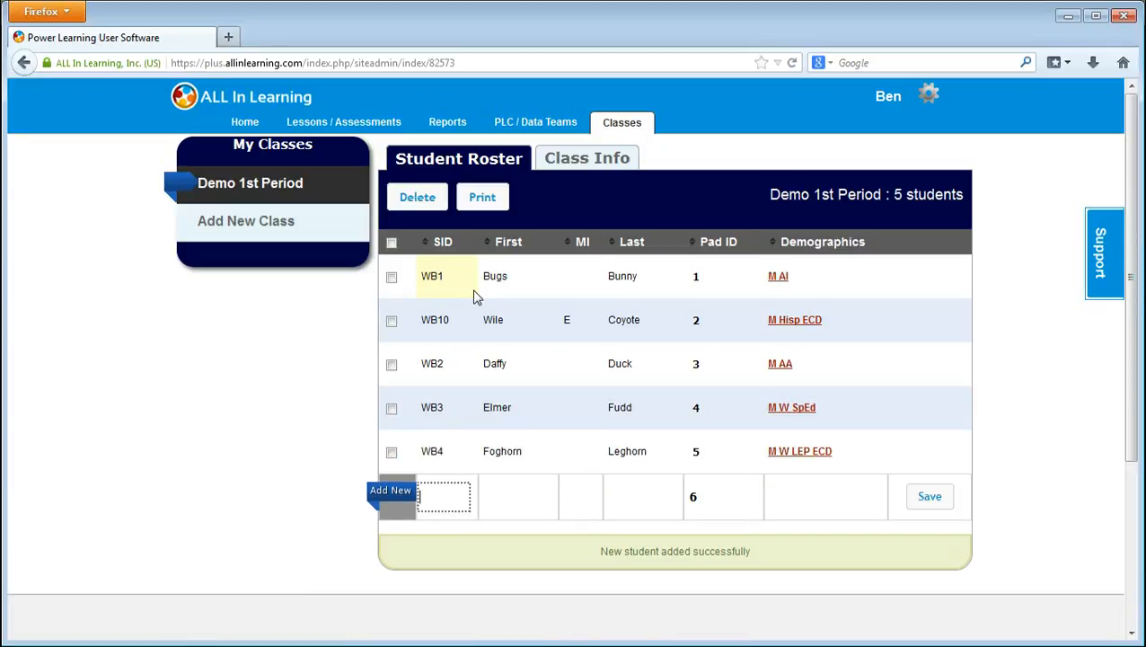
text(wb5)
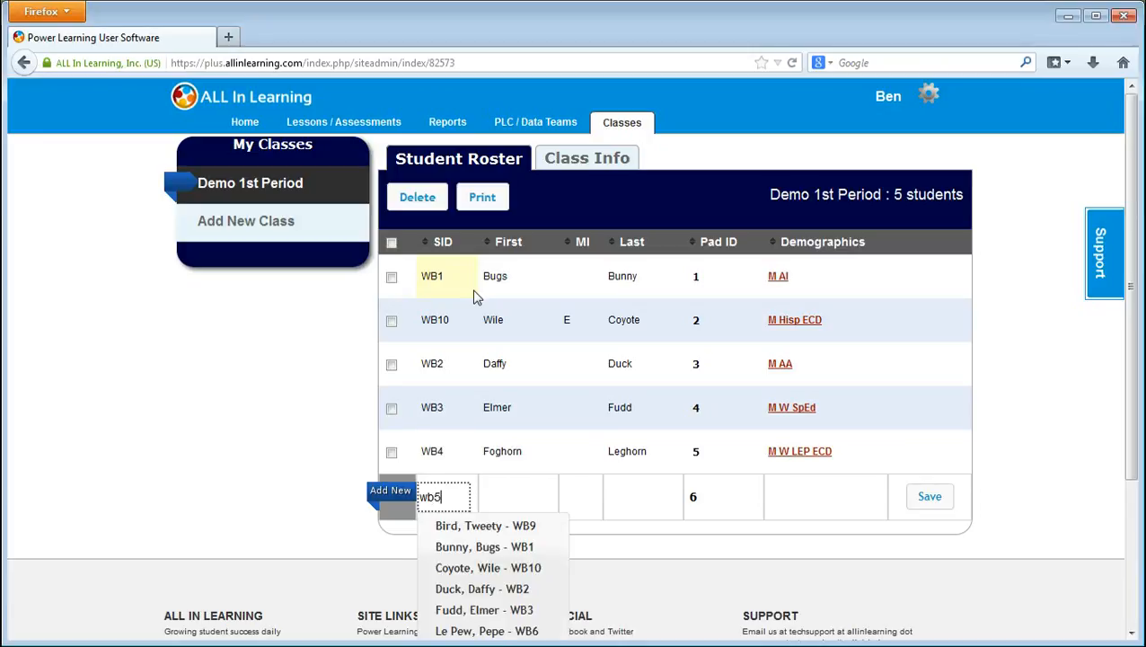
key(Down)
key(Return)
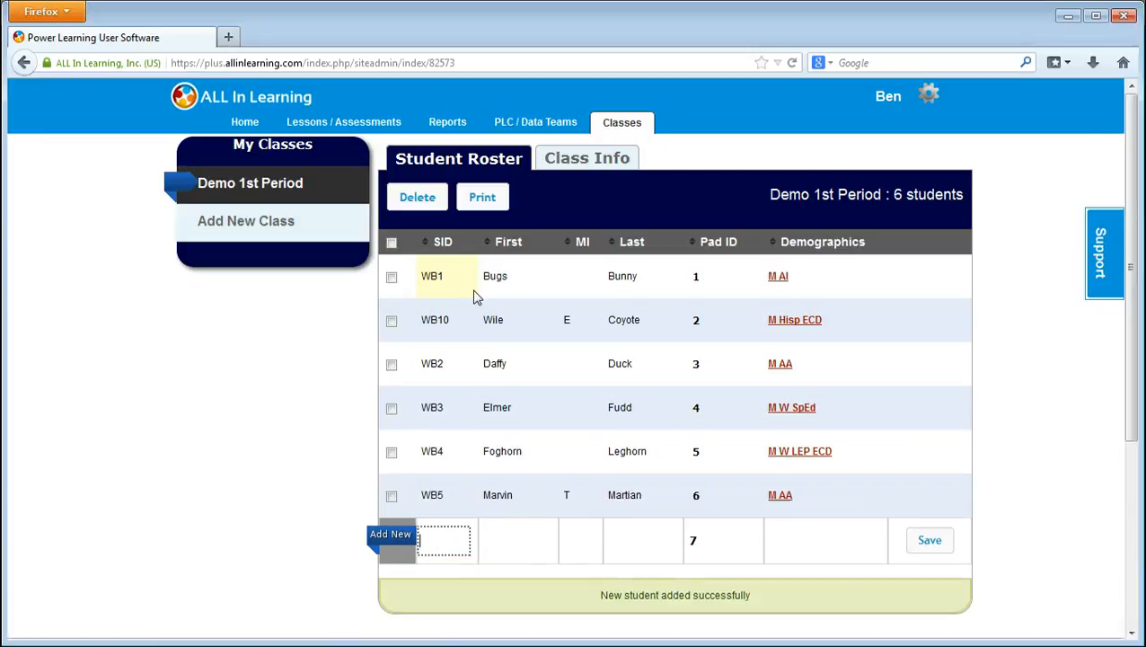
Step: Add the existing student Pepe Le Pew to the class roster by his student ID
text(wb6)
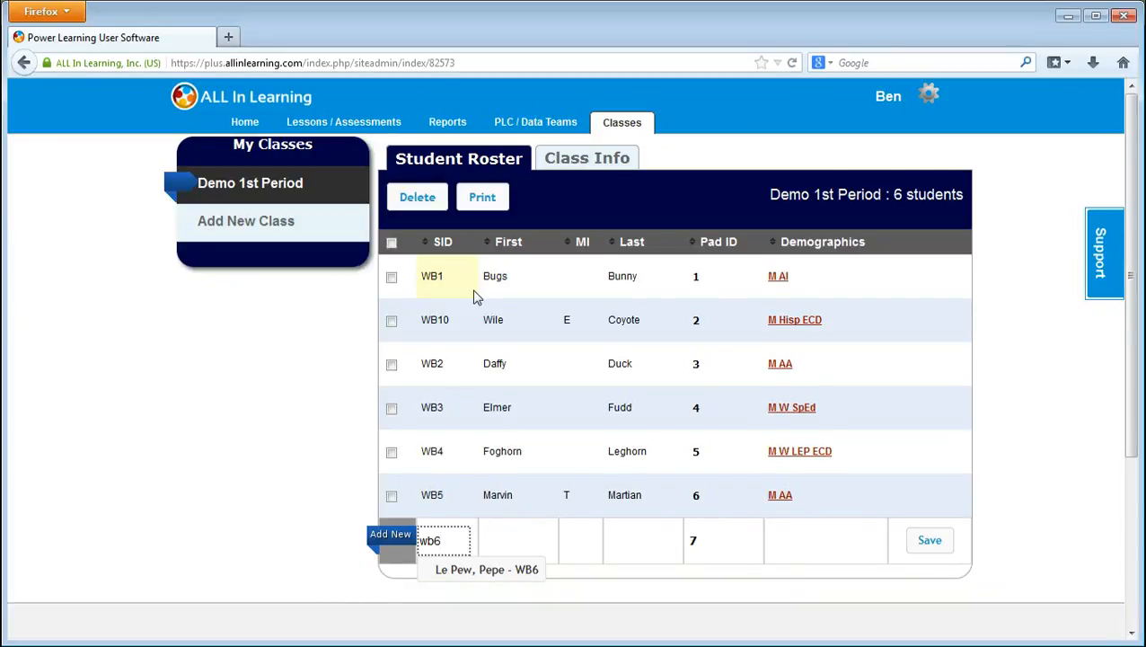
key(Down)
key(Return)
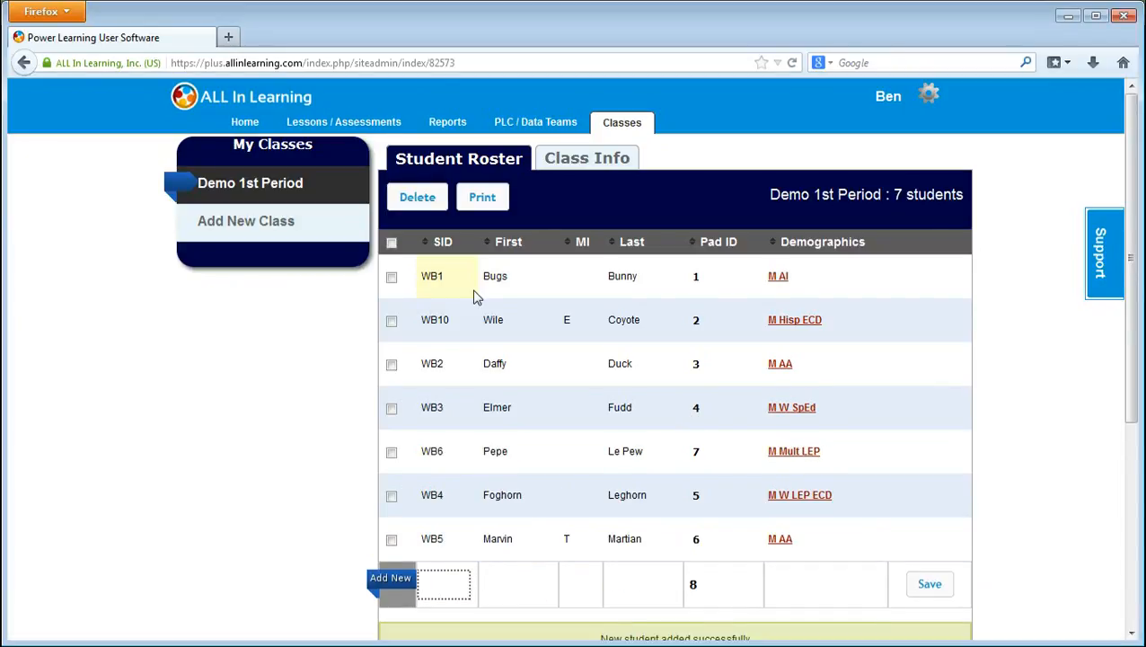
Step: Try to add Pepe Le Pew to the same roster a second time
text(wb)
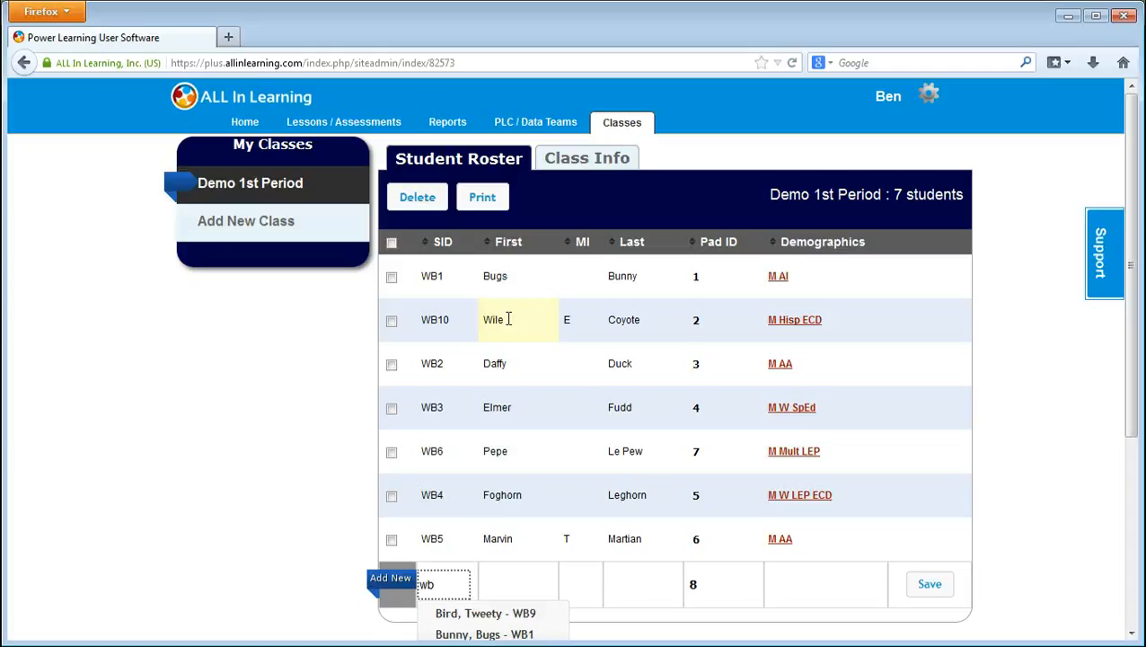
text(6)
key(Down)
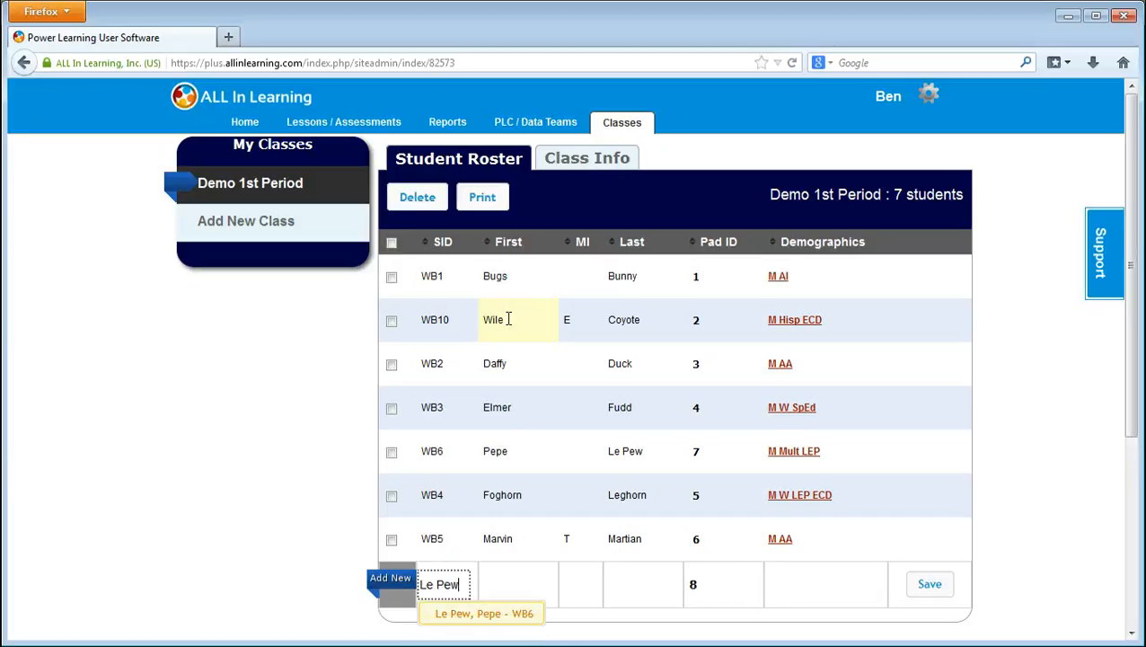
key(Return)
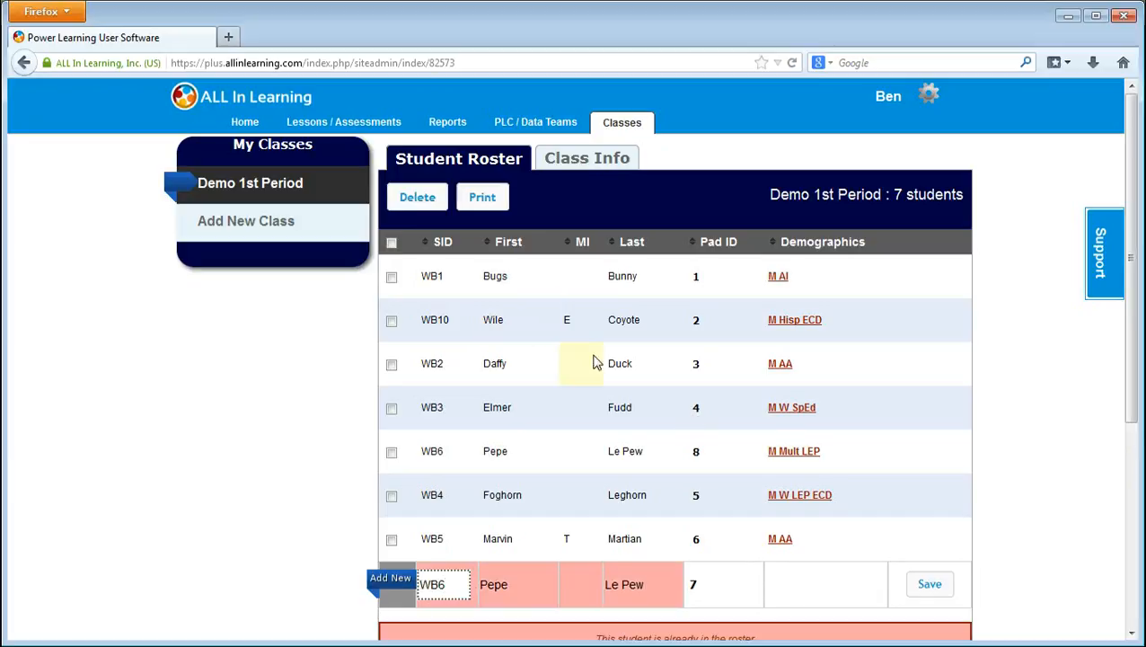
Step: Replace the duplicate student ID in the new-student row and add Porky Pig to the roster instead
scroll(729, 381, down, 5)
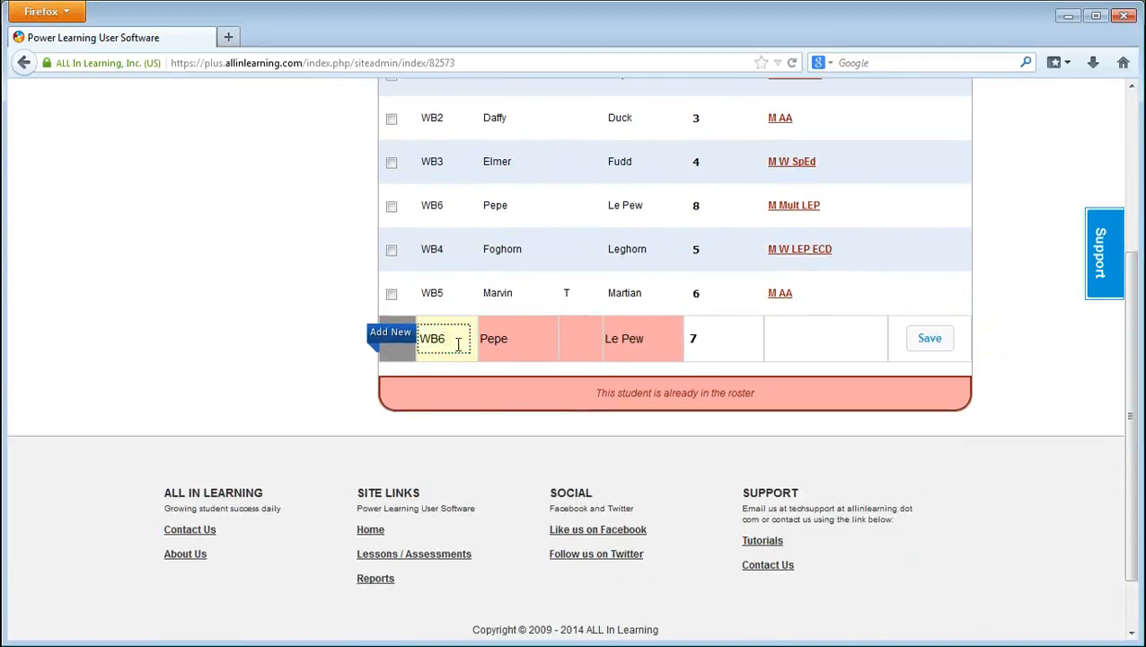
drag(457, 344, 391, 352)
key(BackSpace)
text(wb7)
key(Down)
key(Return)
Step: Add the existing students Yosemite Sam and Tweety Bird to the class roster by their student IDs
text(wb8)
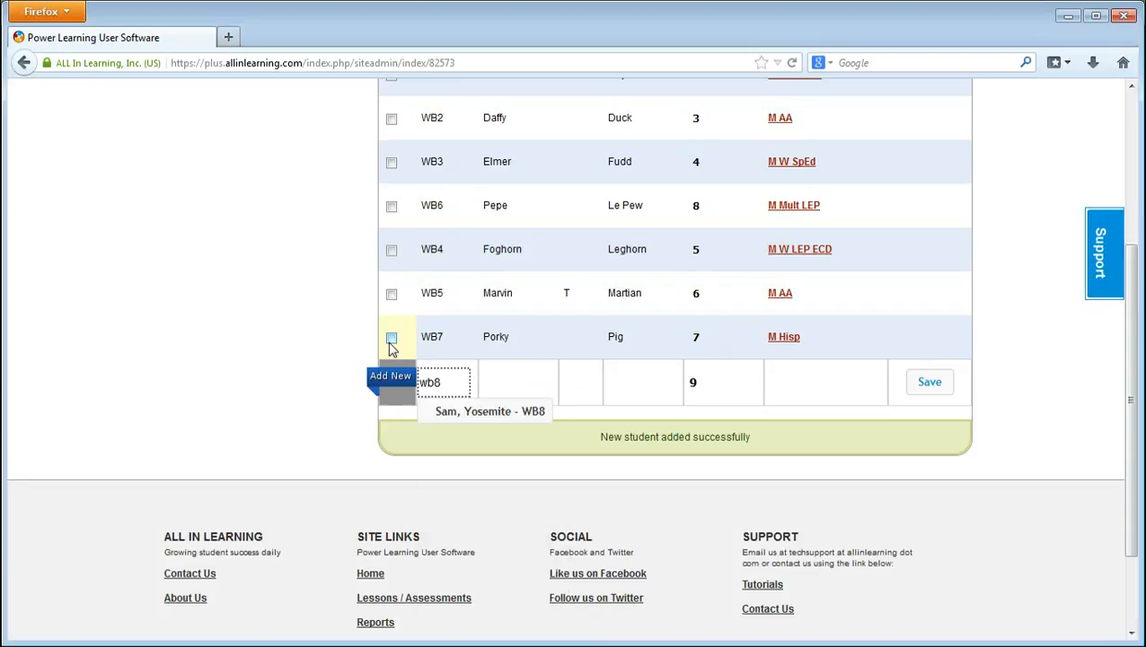
key(Down)
key(Return)
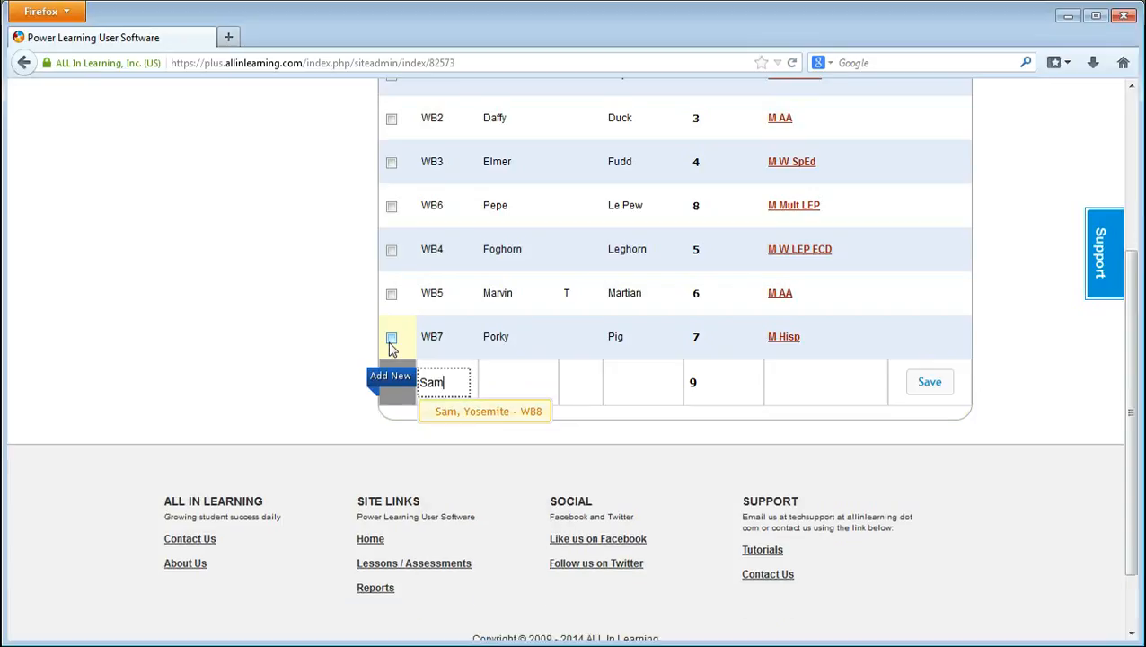
text(wb9)
key(Down)
key(Return)
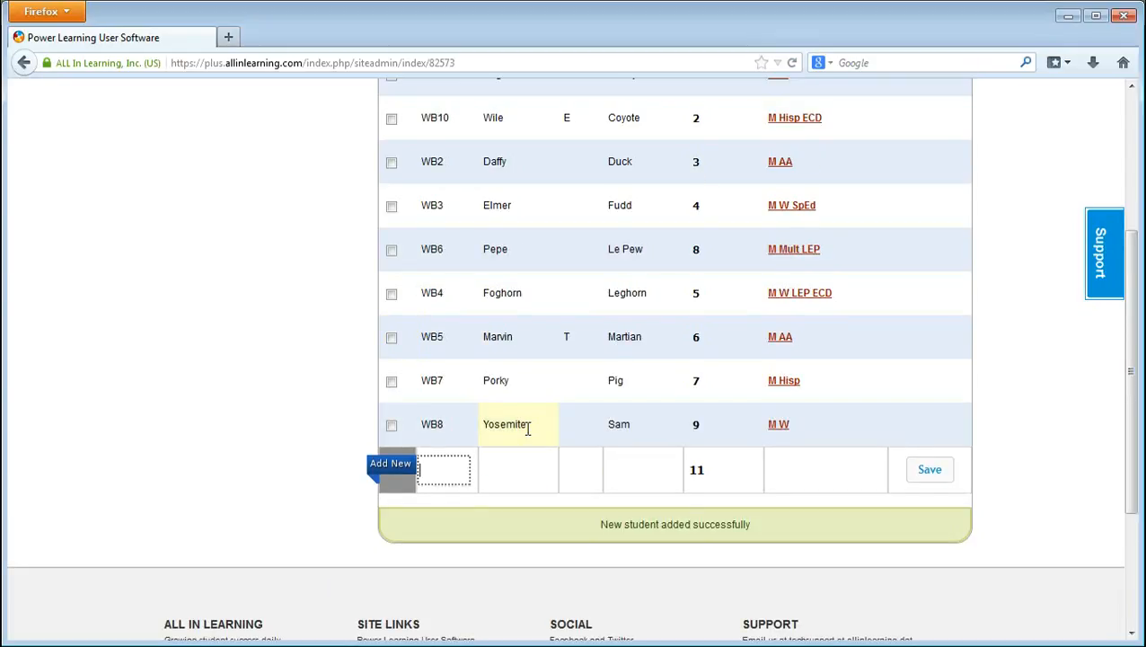
Step: Review the complete Demo 1st Period roster, checking the students, their pad IDs and demographics
scroll(527, 431, up, 3)
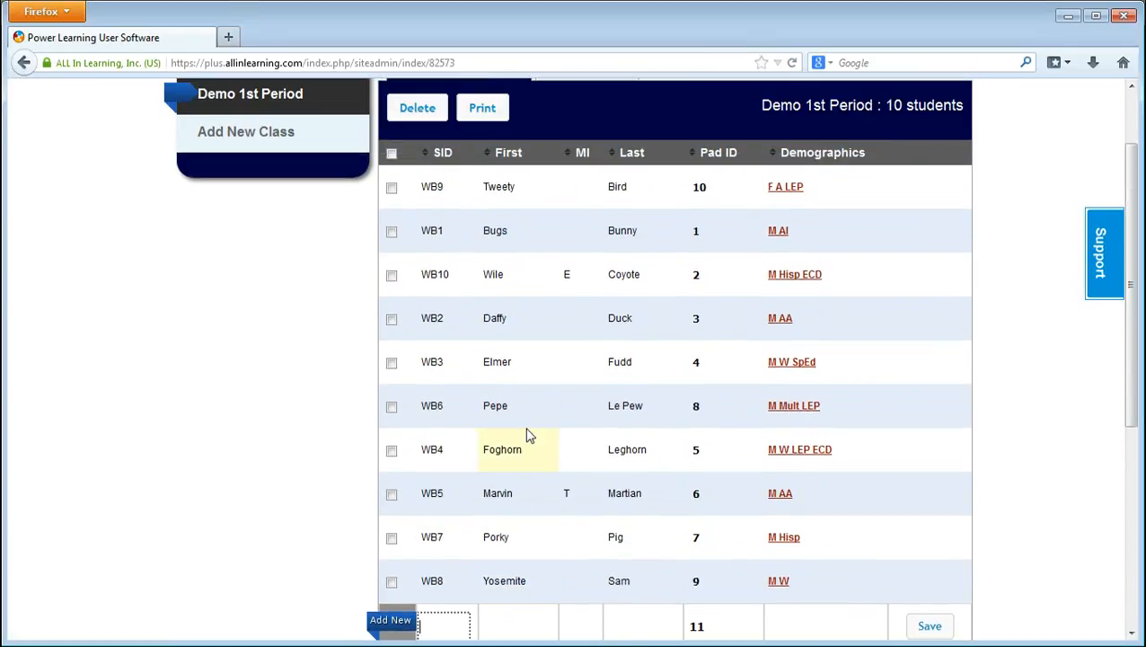
scroll(528, 433, down, 2)
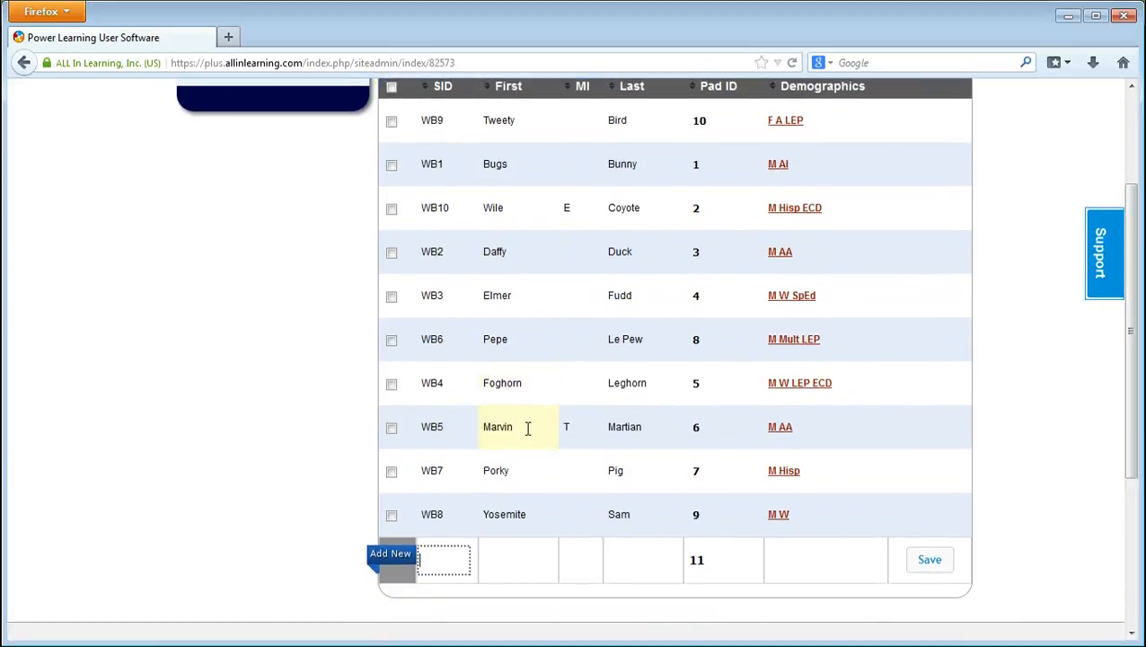
scroll(527, 428, up, 1)
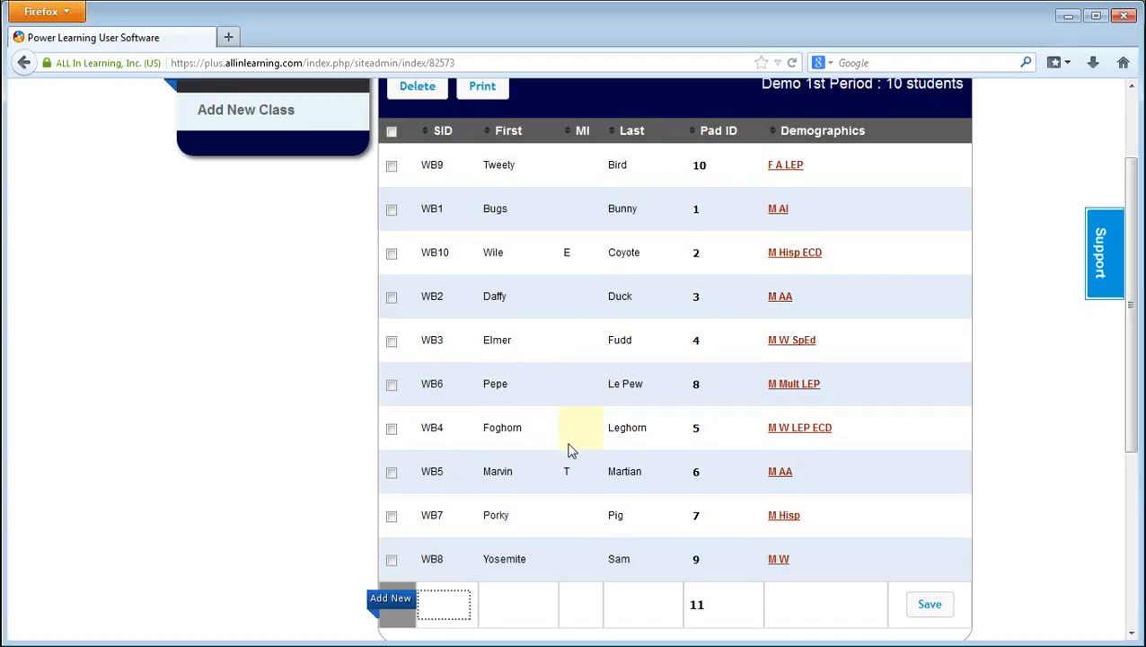
scroll(451, 397, up, 1)
scroll(453, 397, up, 2)
scroll(453, 397, down, 3)
scroll(453, 397, up, 1)
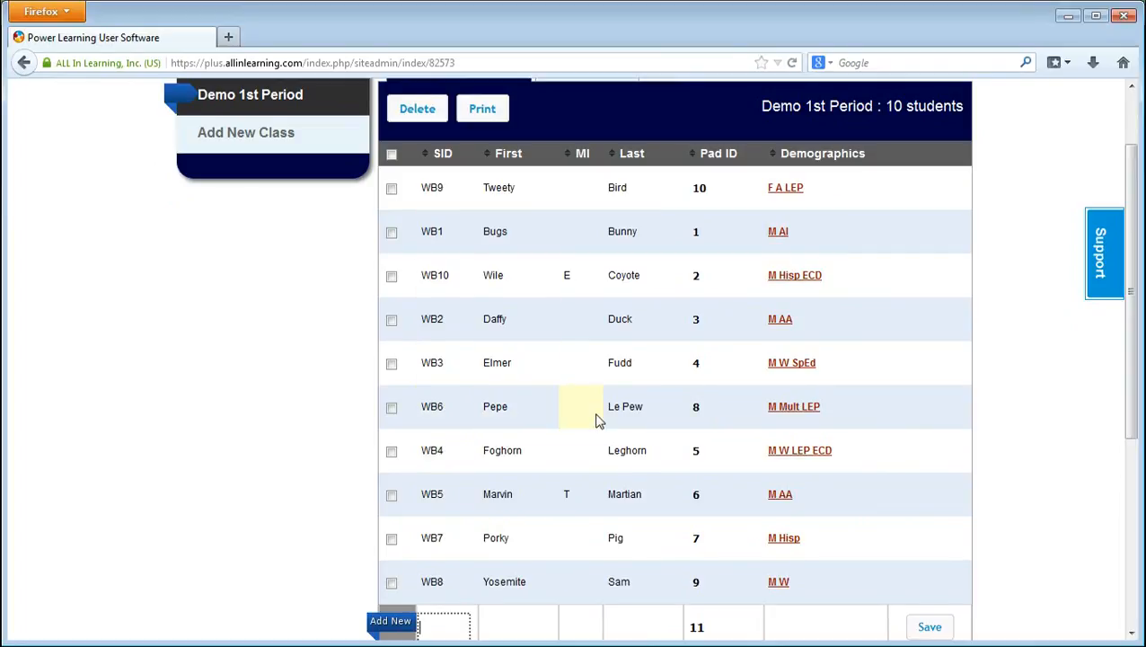
scroll(597, 420, down, 1)
scroll(596, 420, up, 2)
scroll(597, 421, up, 1)
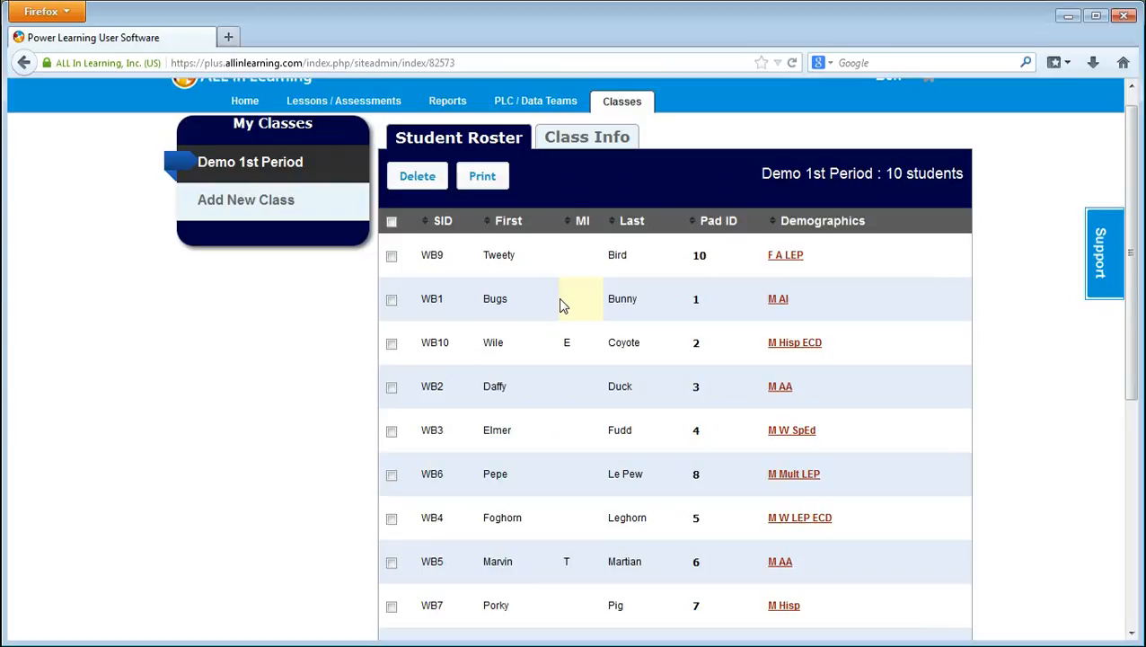
Step: Delete Marvin Martian from the class roster and confirm the deletion
scroll(568, 378, down, 3)
click(392, 429)
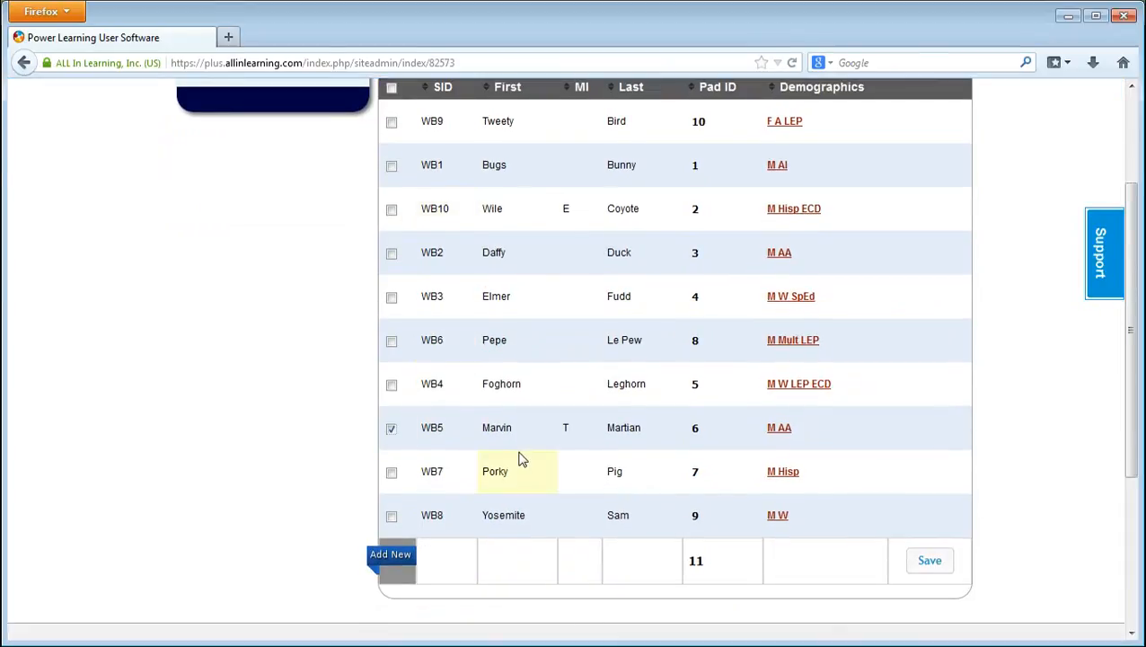
scroll(521, 460, up, 3)
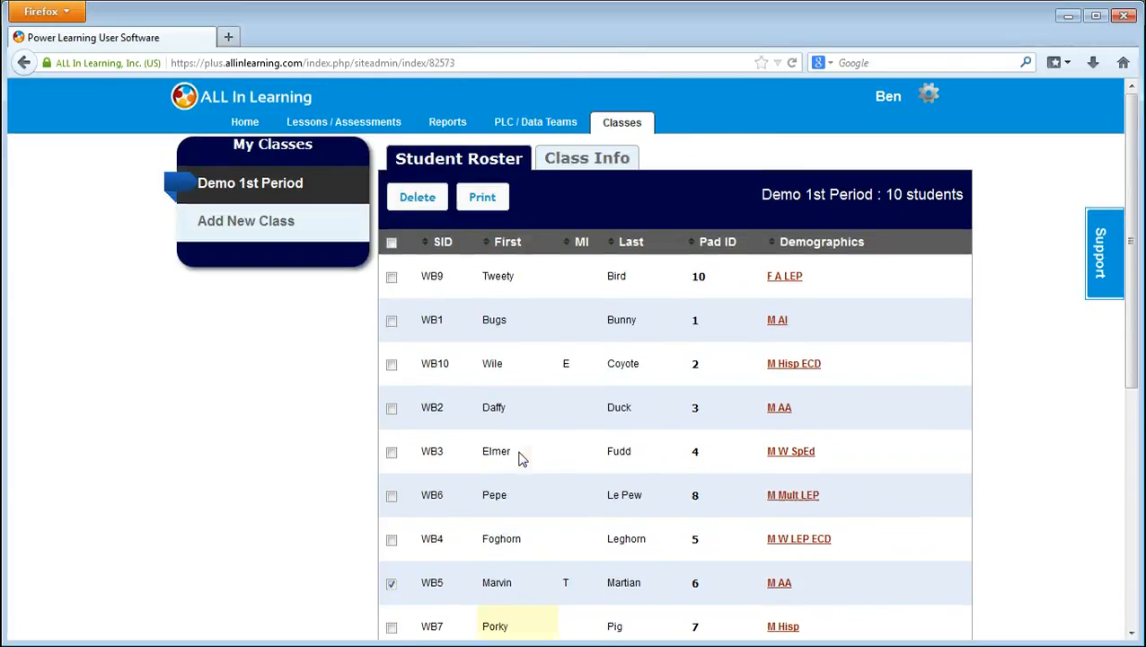
click(419, 198)
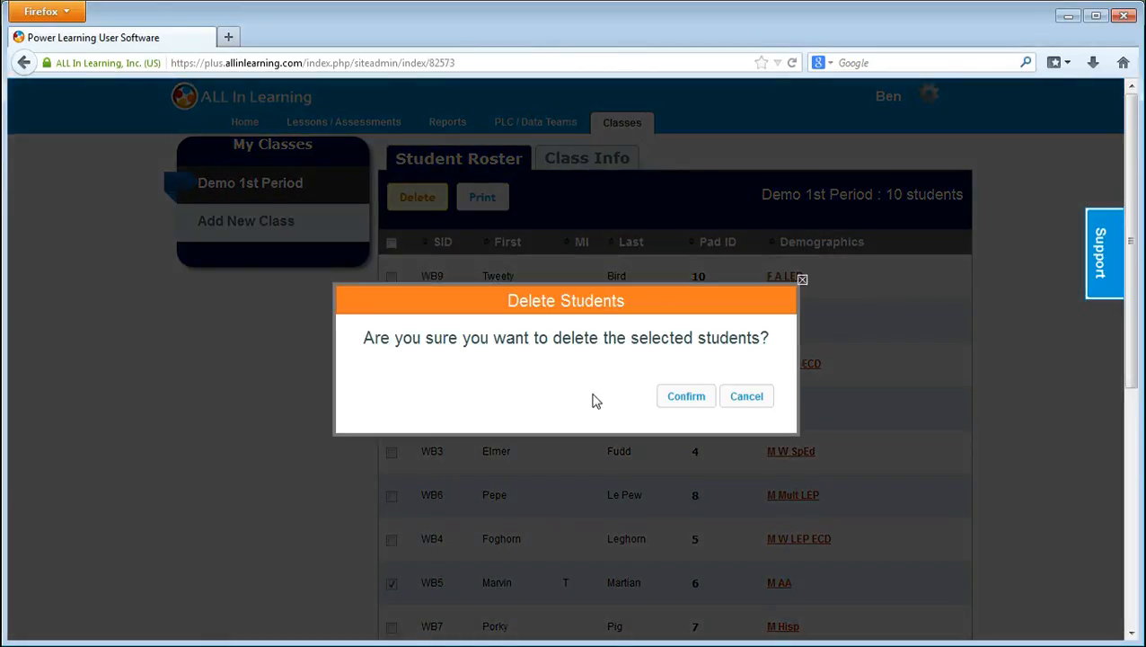
click(687, 397)
Step: Begin a student ID entry in the new-student row and sort the class roster by student ID
scroll(687, 397, down, 3)
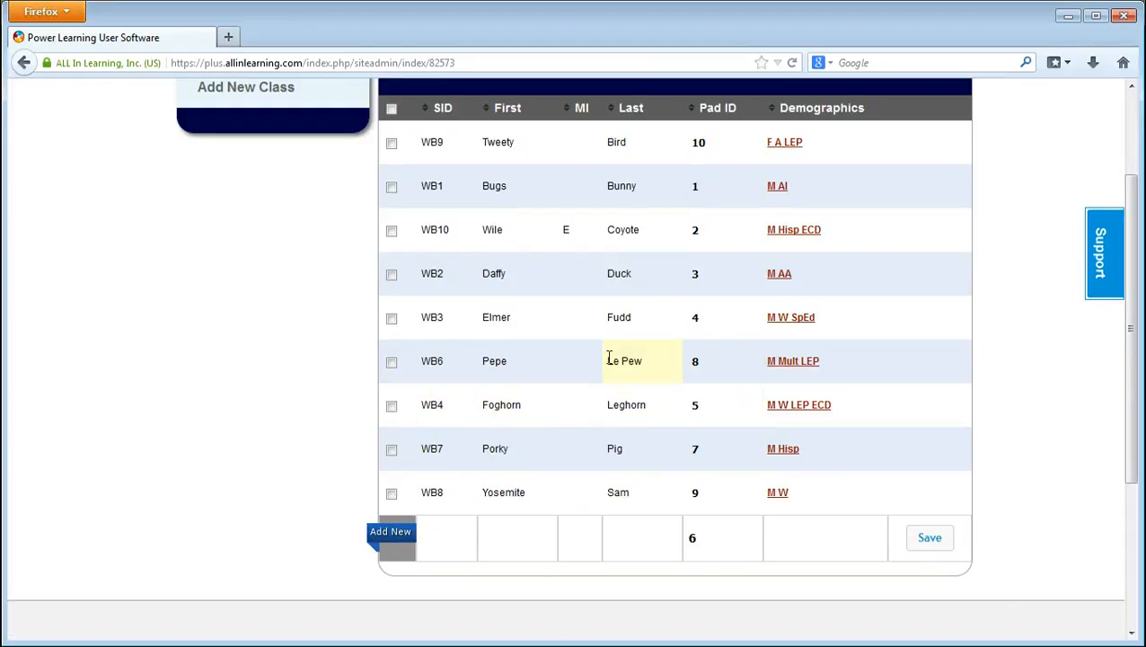
scroll(609, 358, up, 1)
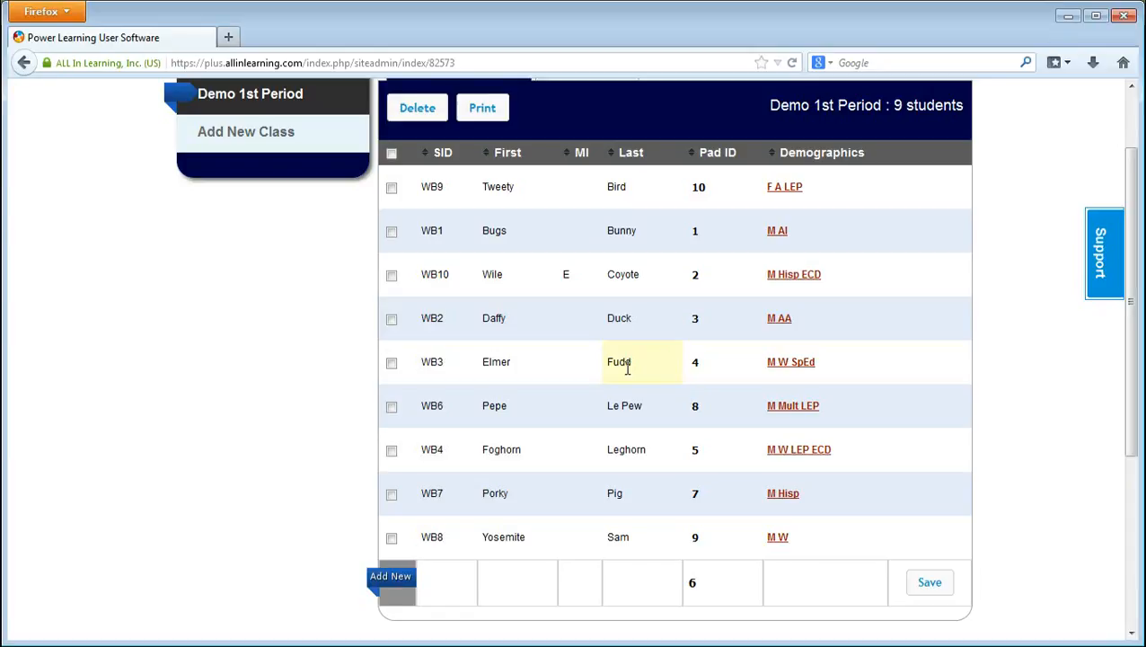
click(460, 588)
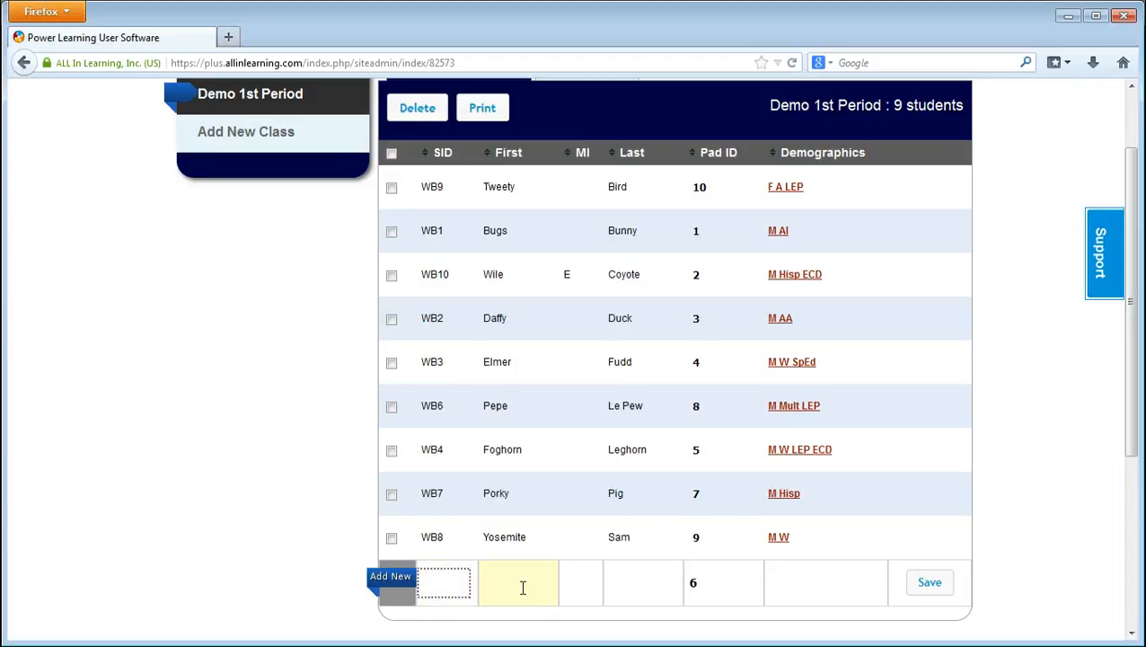
text(wb9)
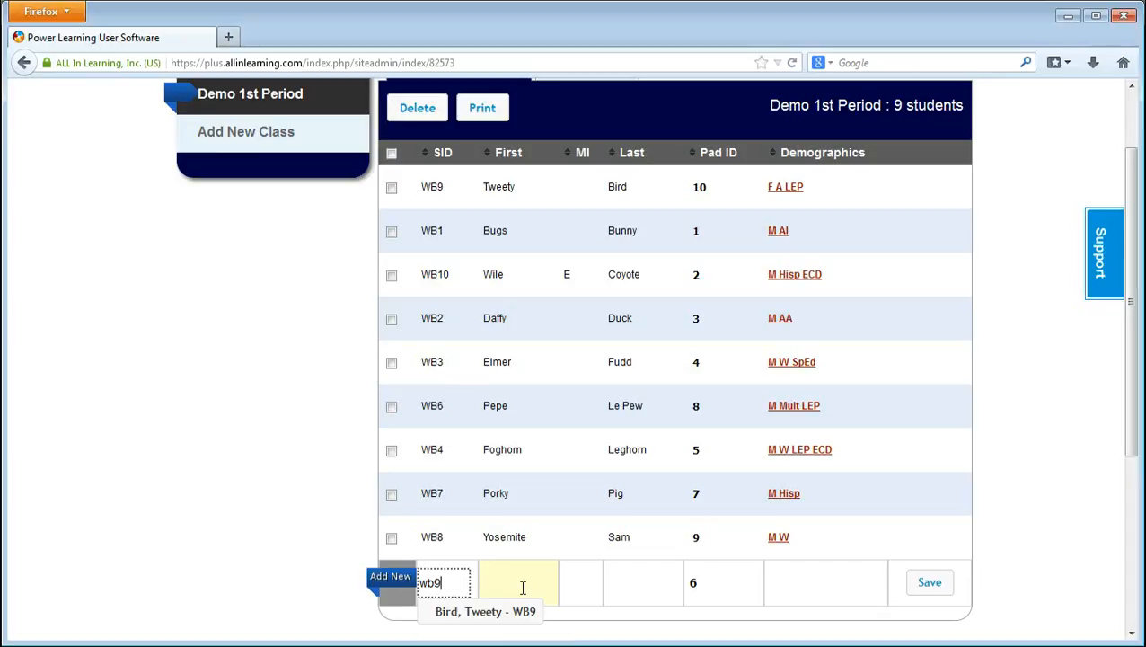
key(BackSpace)
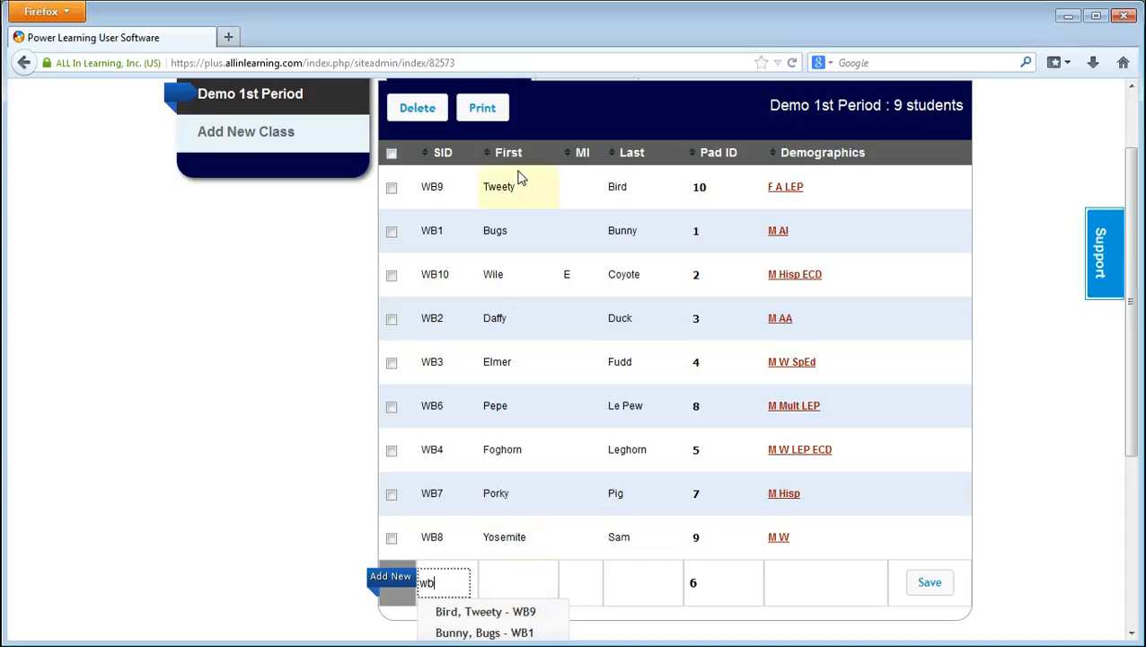
click(440, 153)
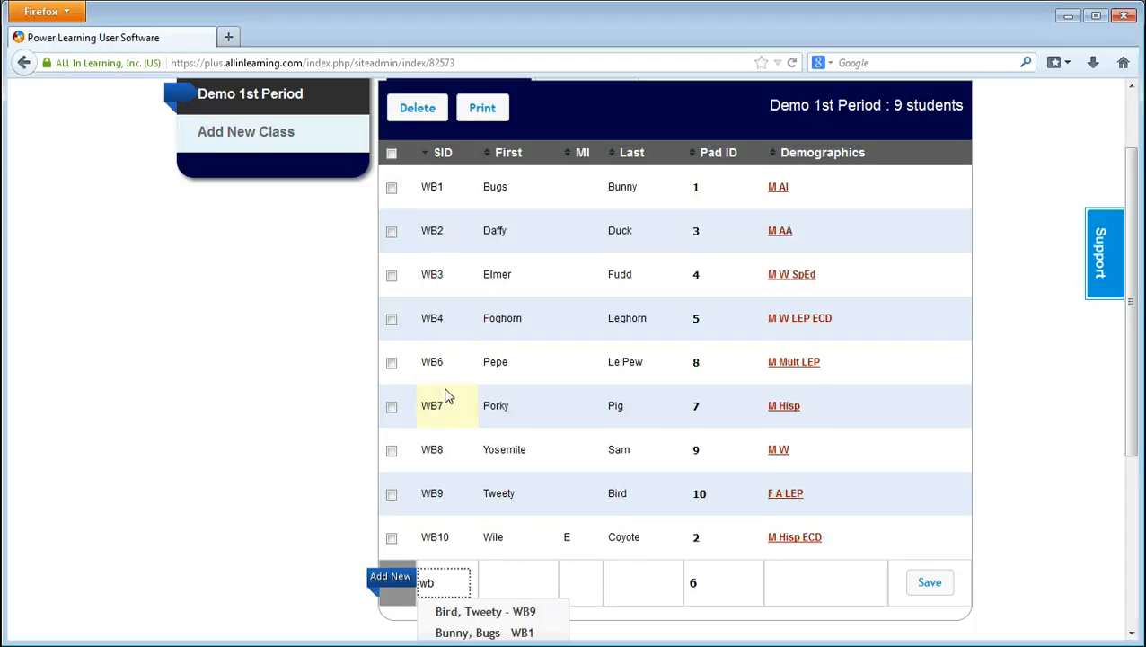
Step: Add Marvin Martian back to the Demo 1st Period roster by his student ID
click(443, 592)
text(5)
key(Down)
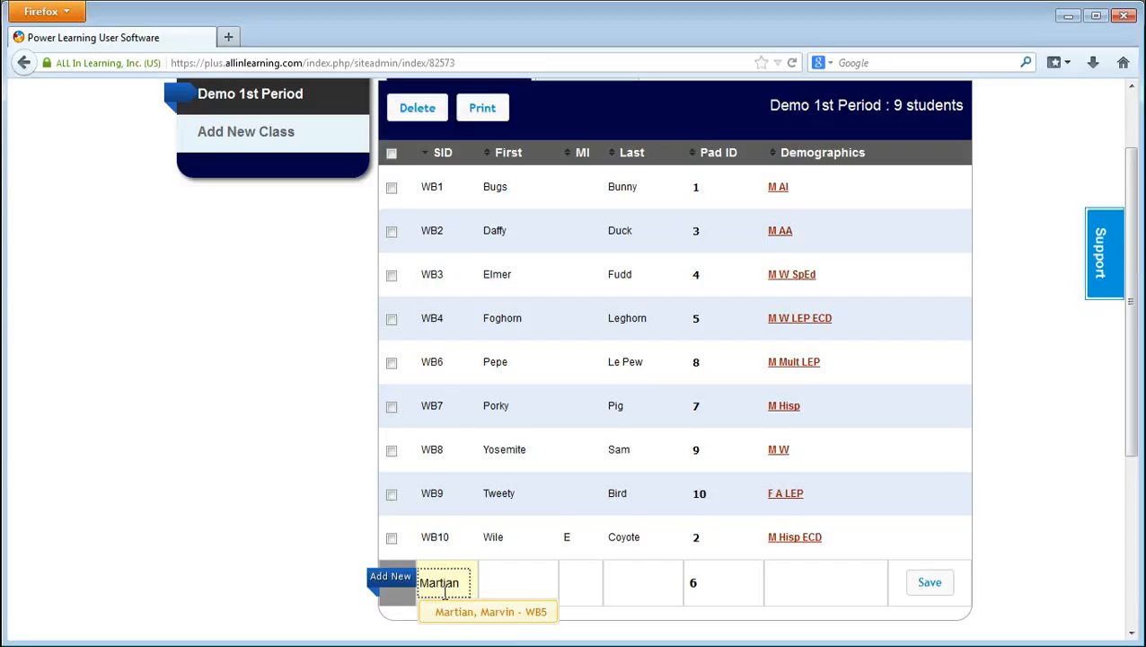
key(Return)
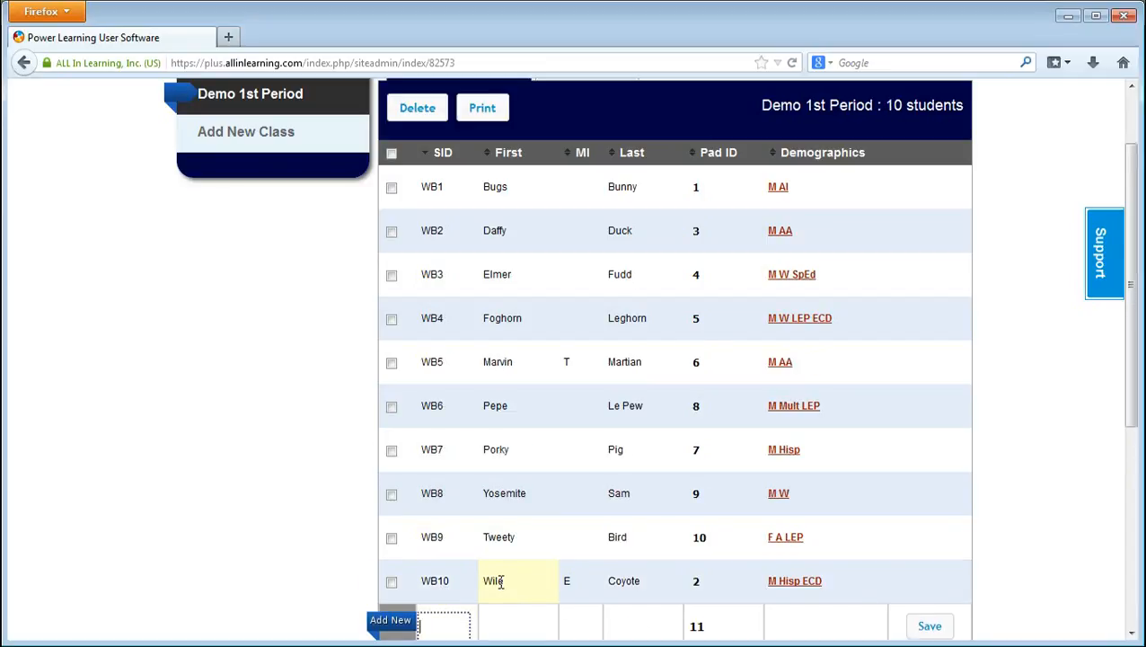
scroll(499, 580, down, 1)
scroll(616, 568, down, 2)
scroll(617, 539, up, 3)
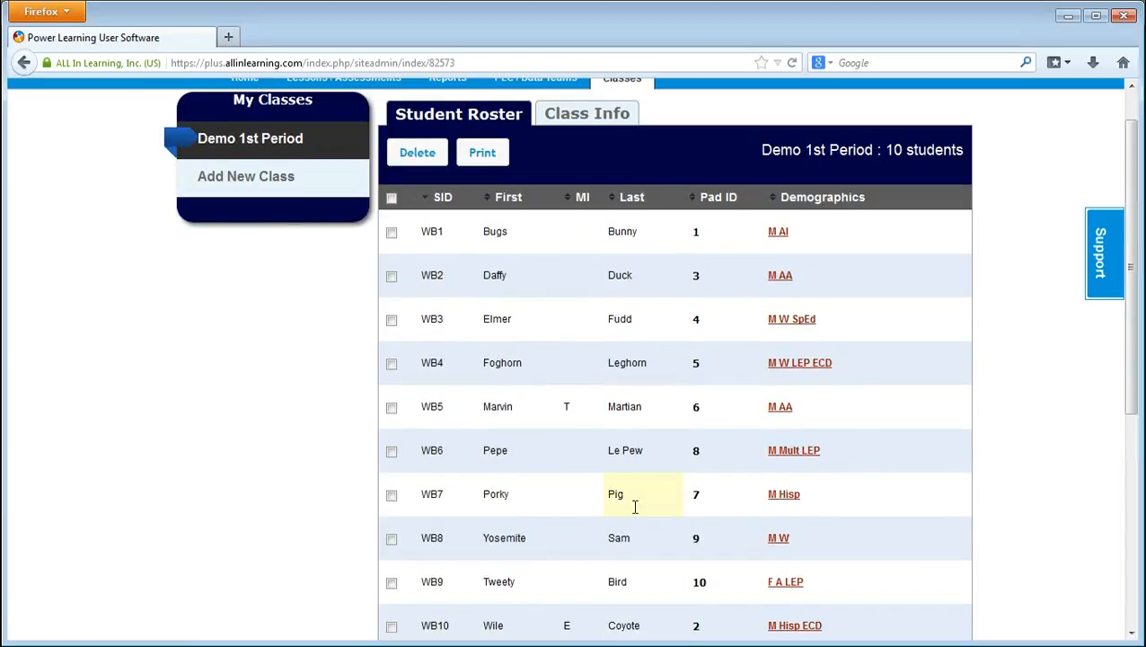
scroll(634, 506, down, 1)
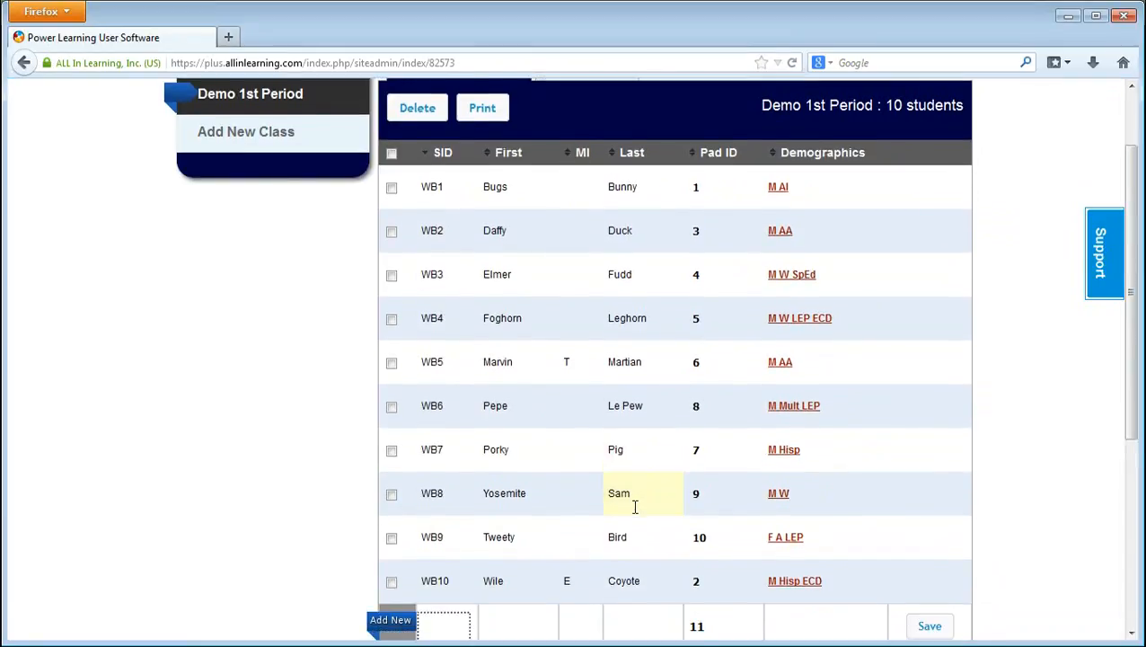
scroll(602, 463, up, 2)
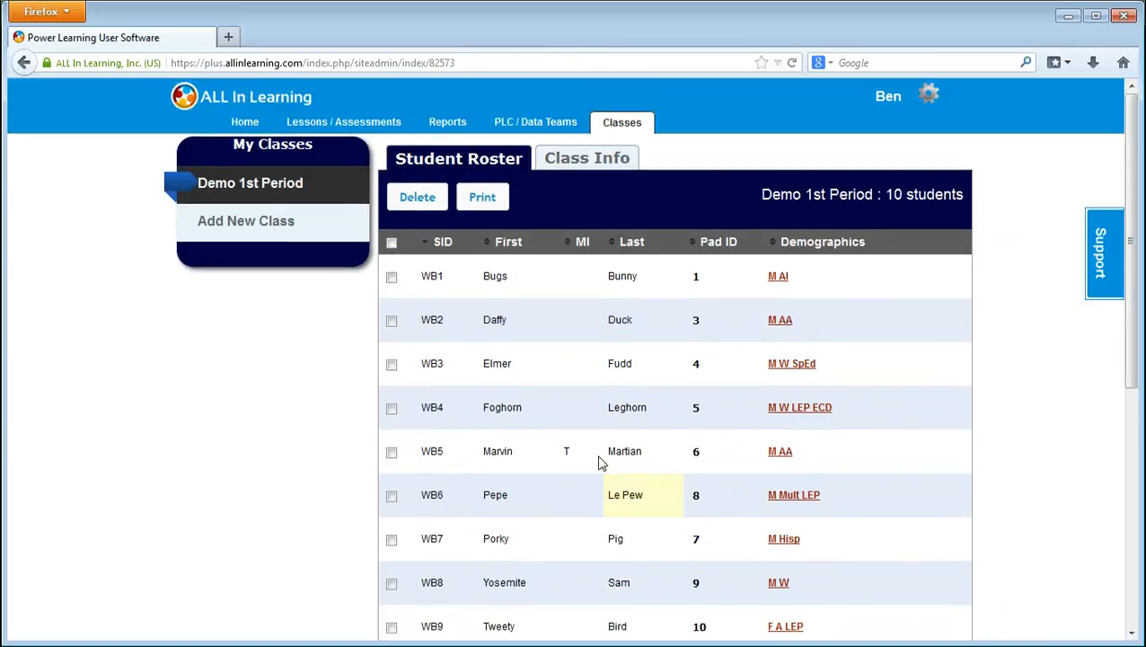
Step: Start a new class and name it Demo 2nd Period
click(240, 230)
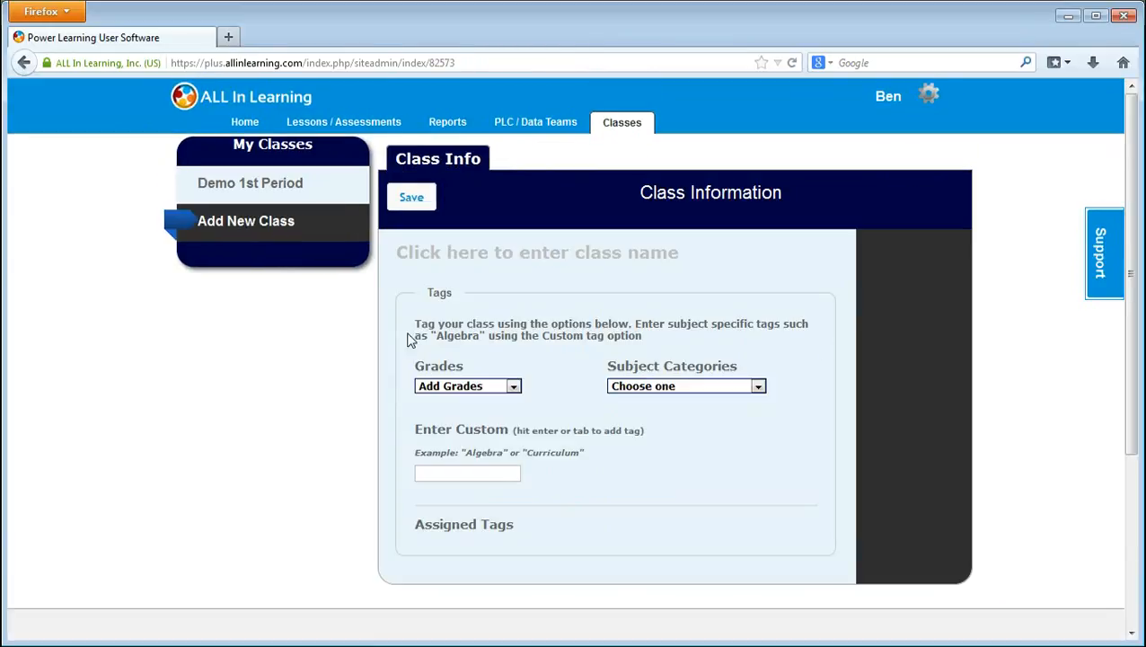
click(461, 259)
text(Demo 2n)
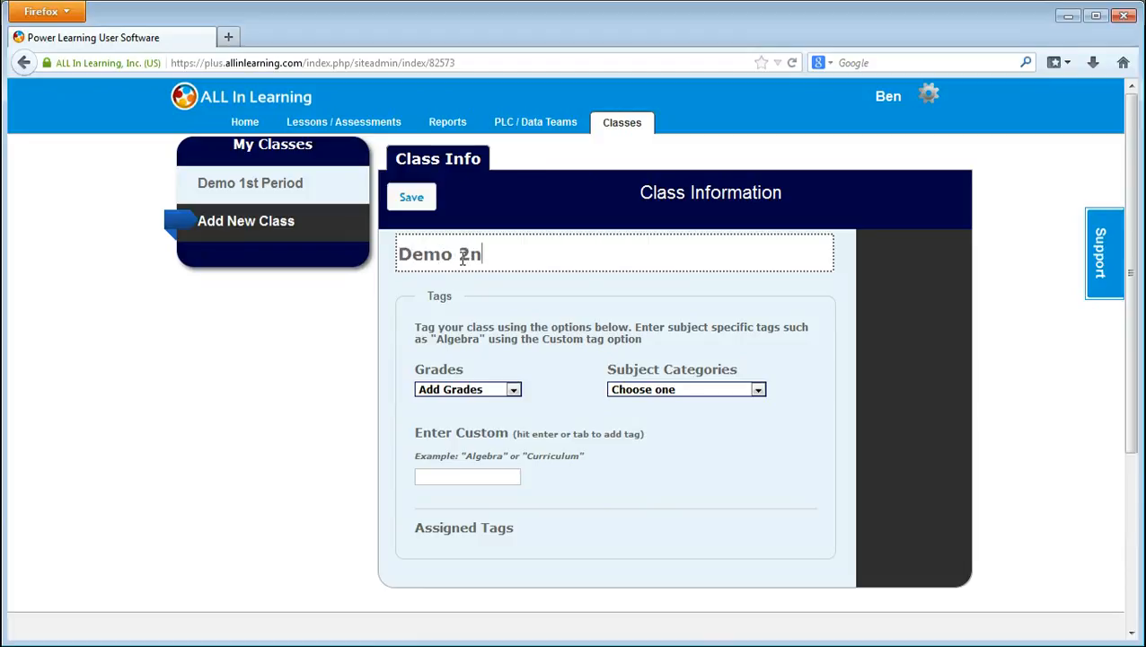
text(d Period)
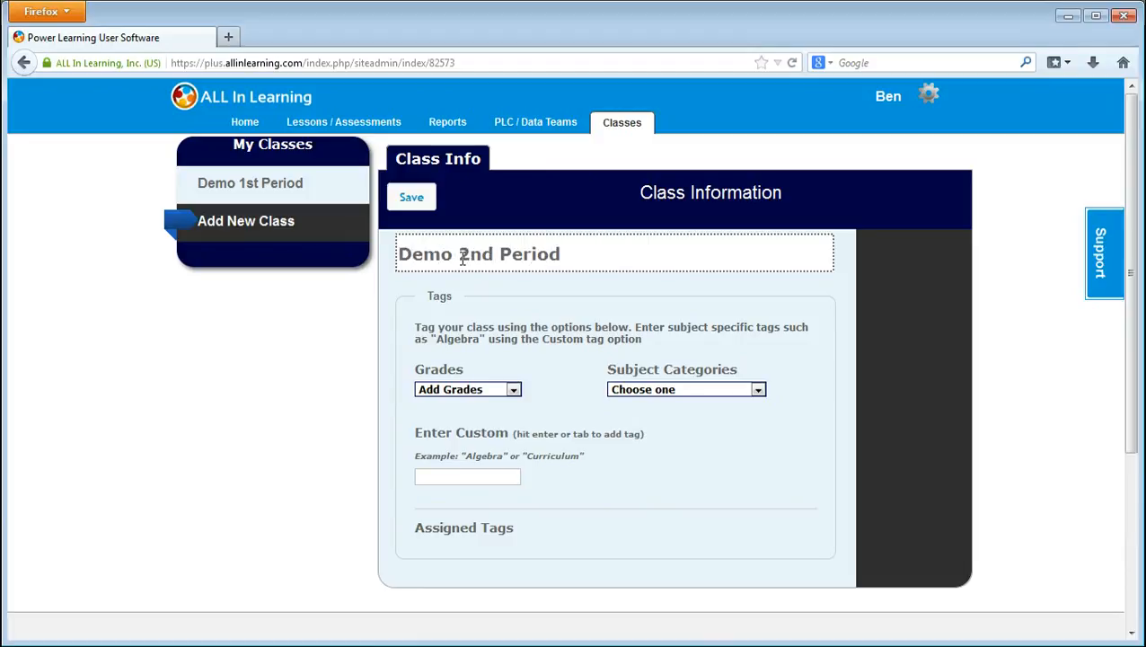
Step: Tag the new class with Tenth Grade and the subject category Mathematics, and save the class
click(487, 391)
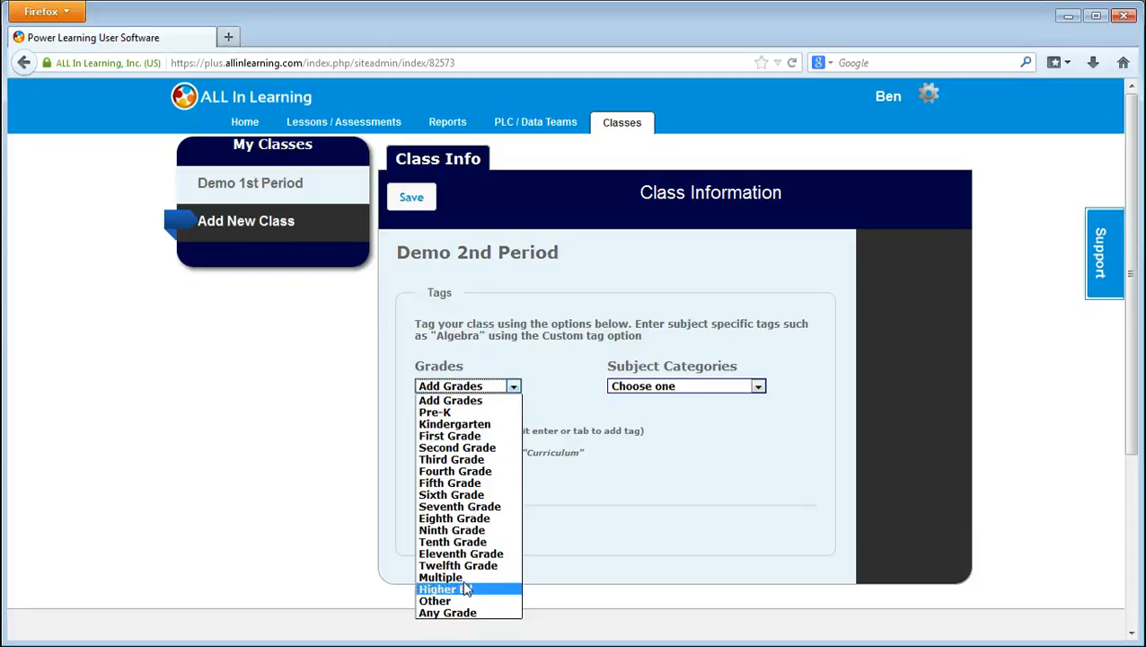
click(468, 542)
click(680, 387)
click(680, 425)
scroll(503, 555, down, 3)
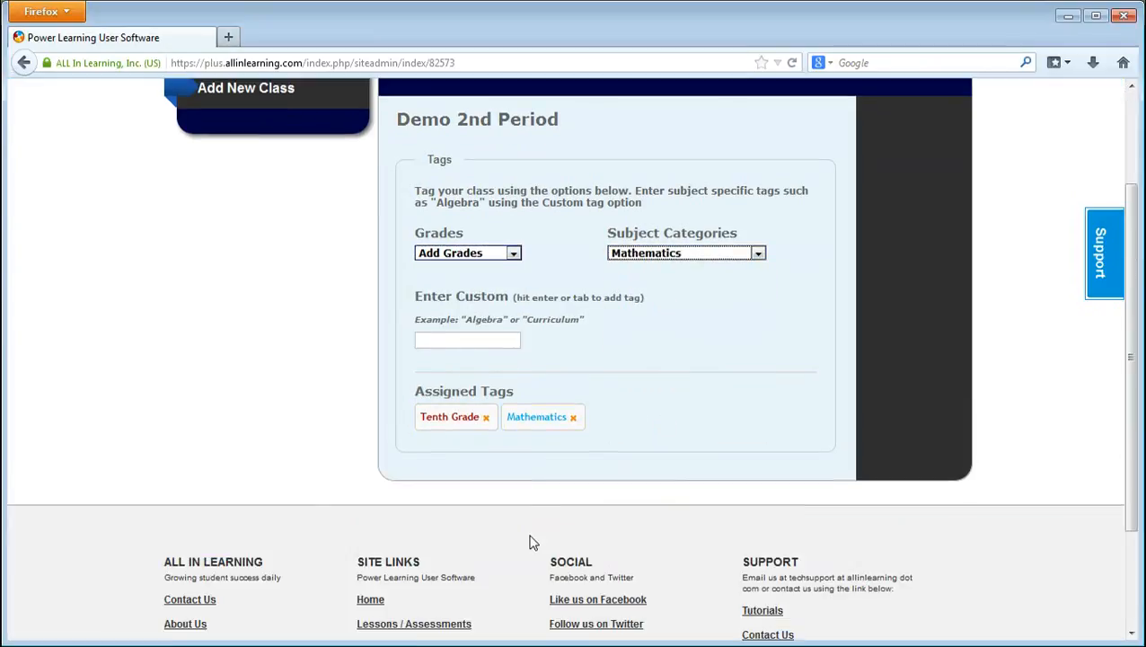
scroll(610, 442, up, 3)
click(401, 205)
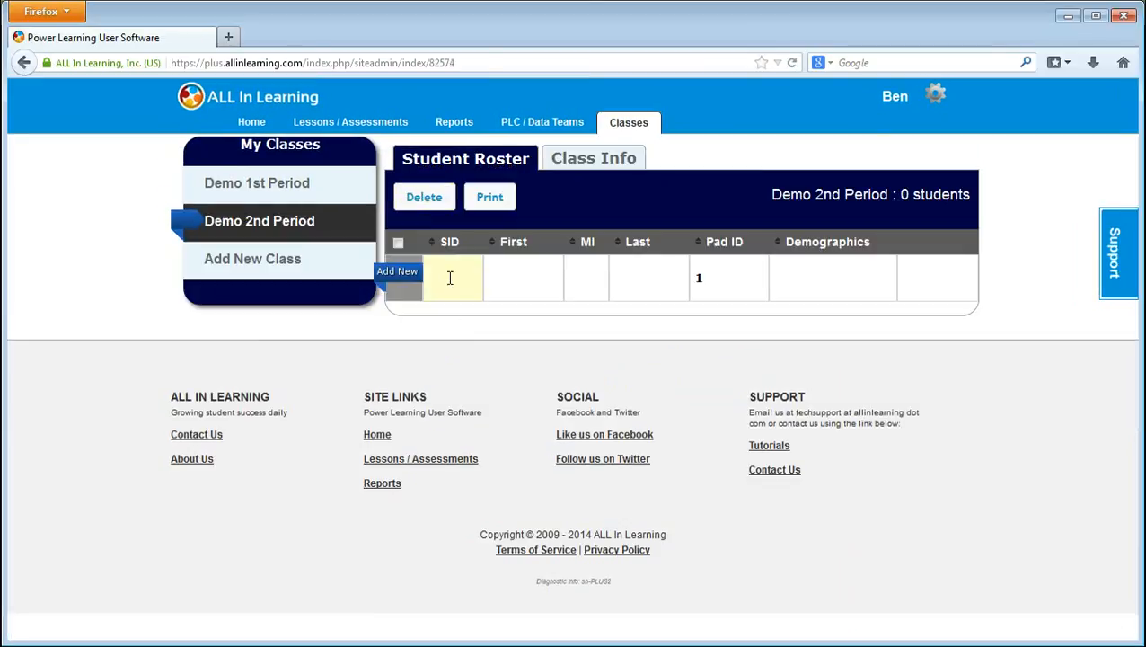
Step: Add the existing student Mickey Mouse to the Demo 2nd Period roster from the student ID suggestions
click(450, 279)
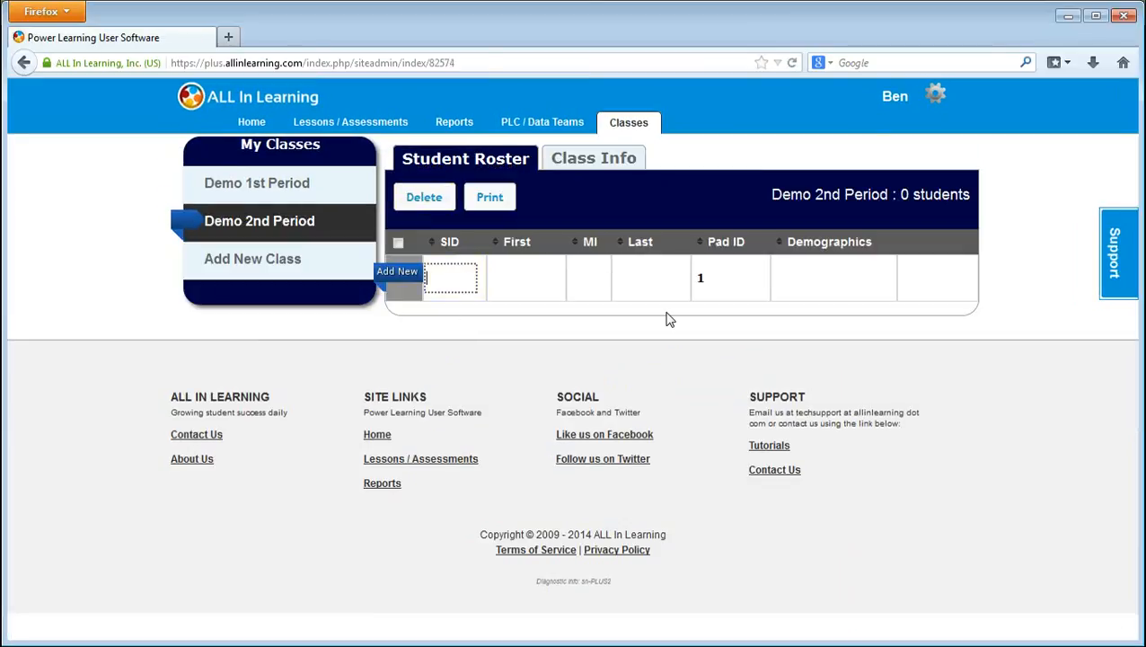
text(wd)
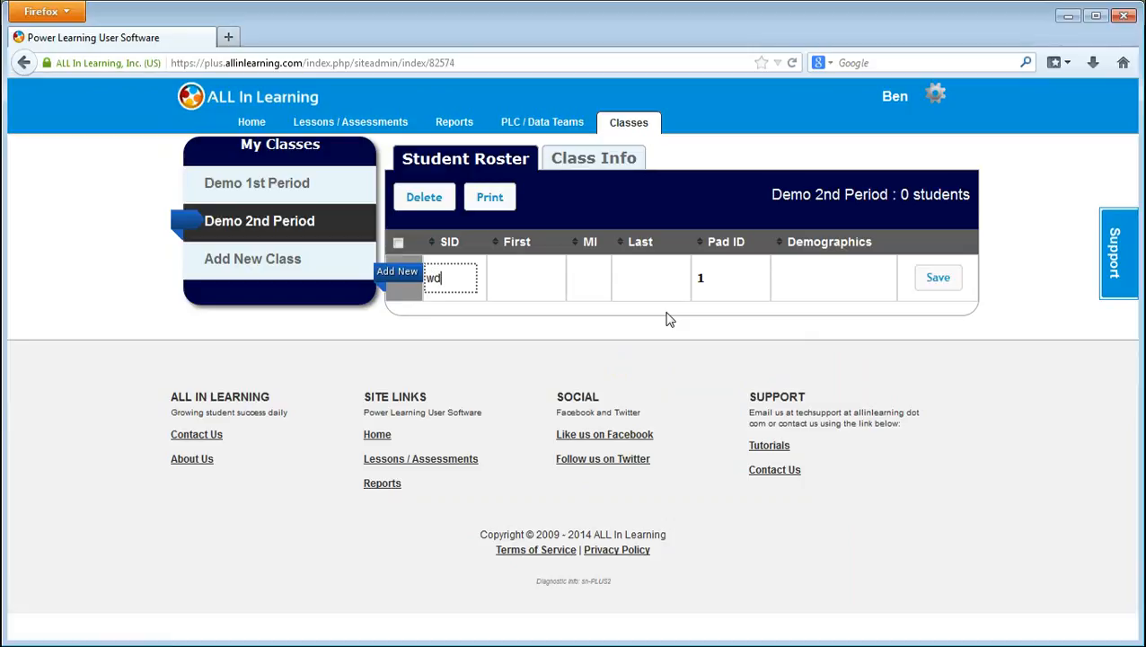
key(Down)
key(Down)
key(Down)
key(Down)
key(Down)
key(Down)
key(Down)
key(Down)
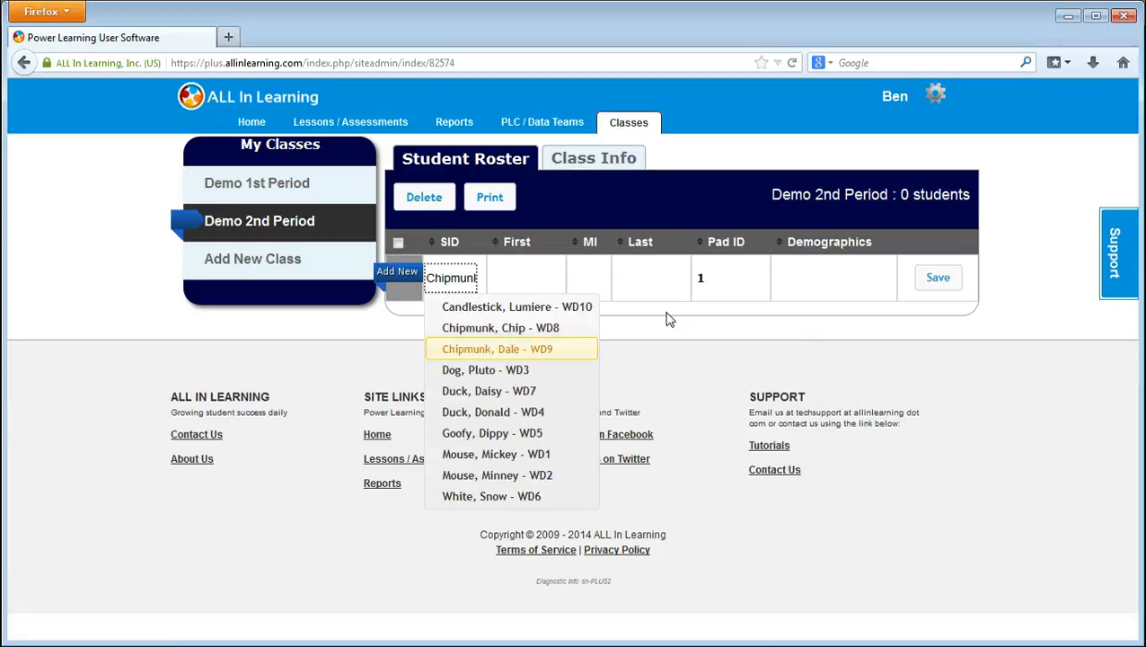
key(Return)
Step: Add the existing student Minney Mouse to the roster by her student ID
text(wd2)
key(Down)
key(Return)
text(wd)
key(Down)
key(Return)
key(Tab)
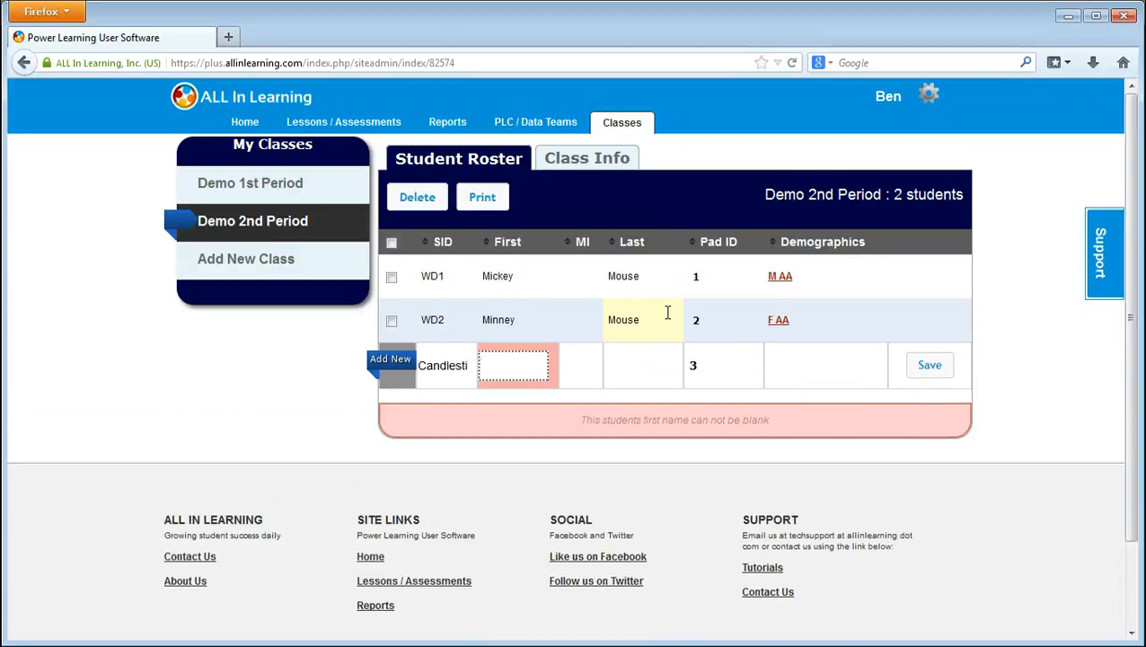
drag(467, 359, 197, 371)
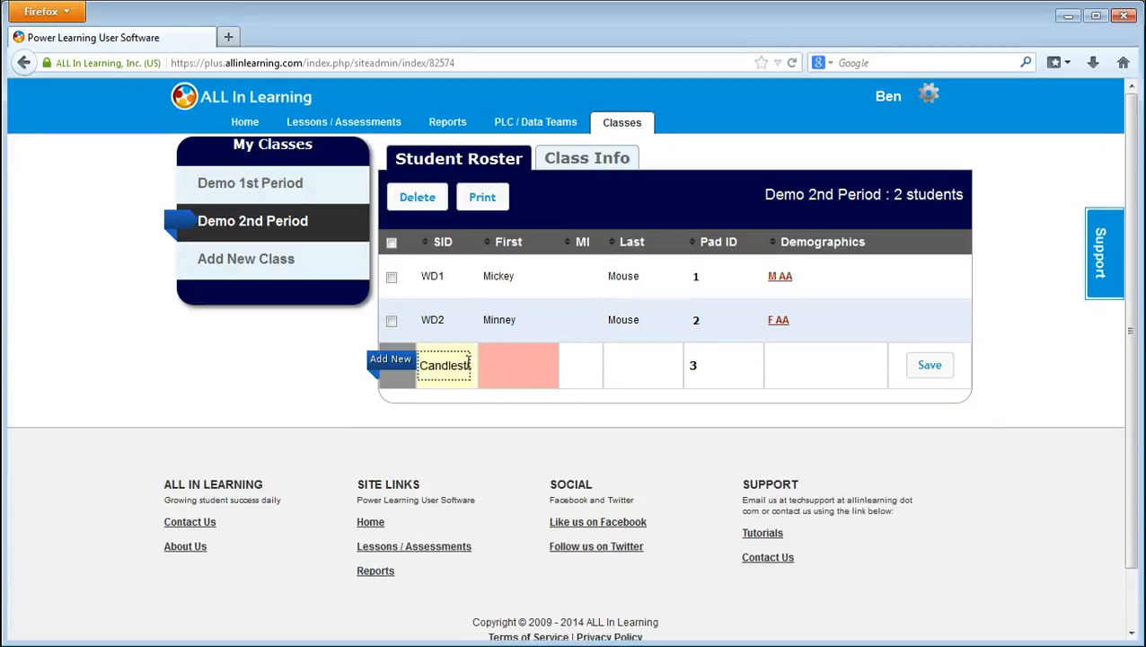
key(BackSpace)
key(Delete)
key(Delete)
Step: Add the existing student Pluto Dog to the Demo 2nd Period roster by his student ID
text(we)
text(d)
text(3)
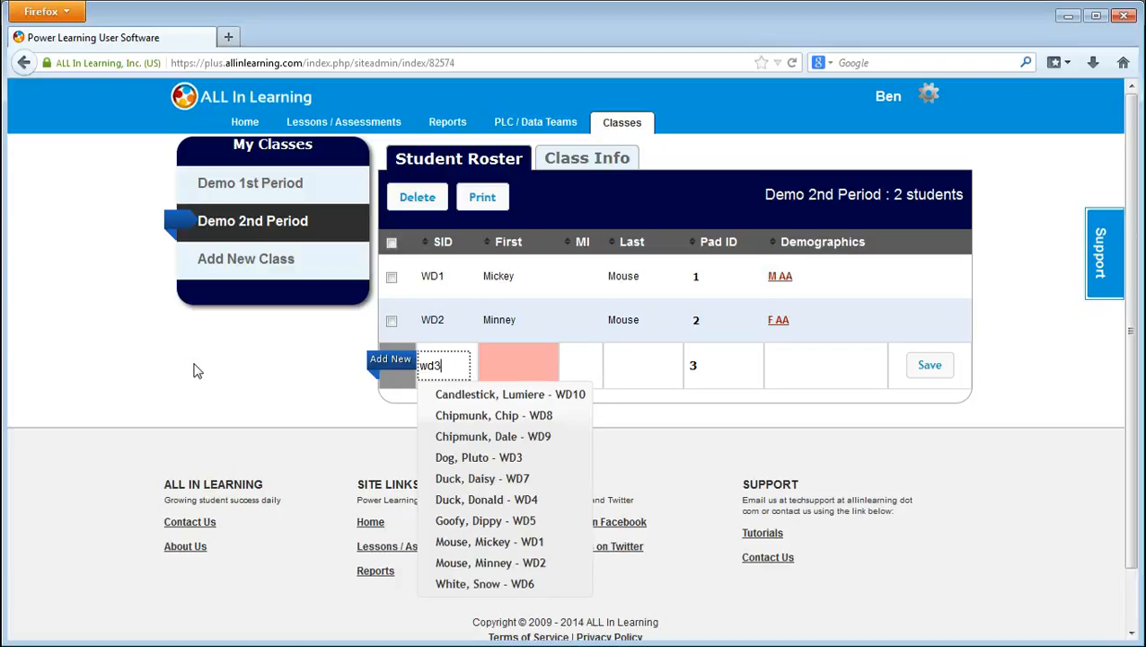
key(Down)
key(Return)
Step: Add the existing students Donald Duck and Dippy Goofy to the roster by their student IDs
text(wd4)
key(Down)
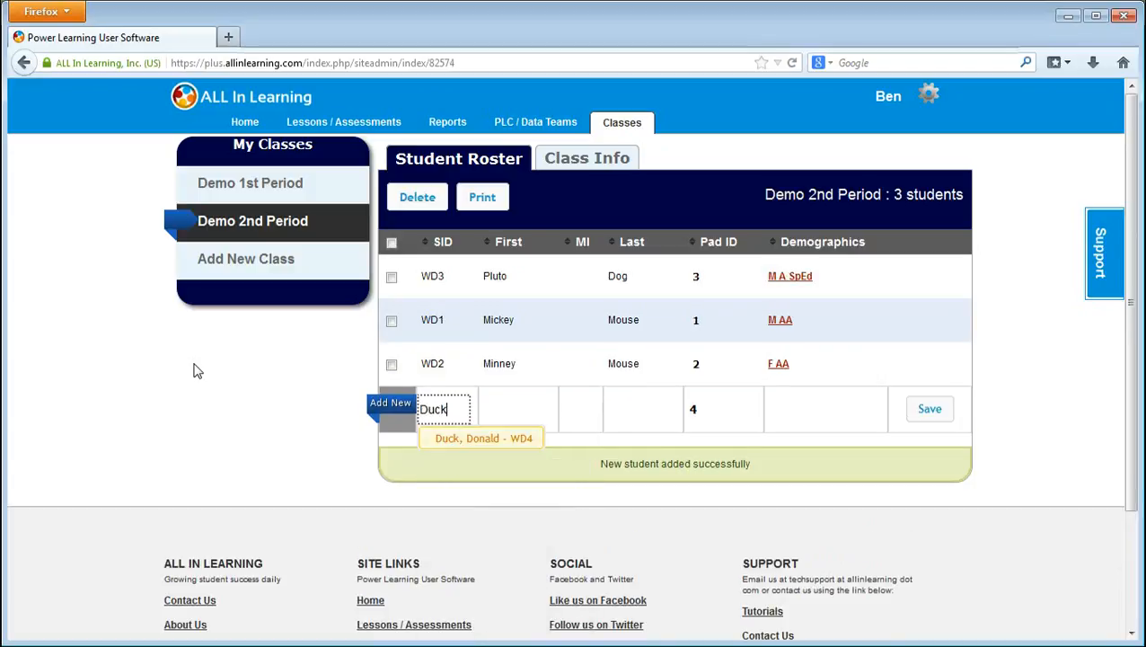
key(Return)
text(wd5)
key(Down)
key(Return)
Step: Add the existing students Snow White and Daisy Duck to the Demo 2nd Period roster
text(White)
key(Return)
scroll(184, 384, down, 2)
text(we)
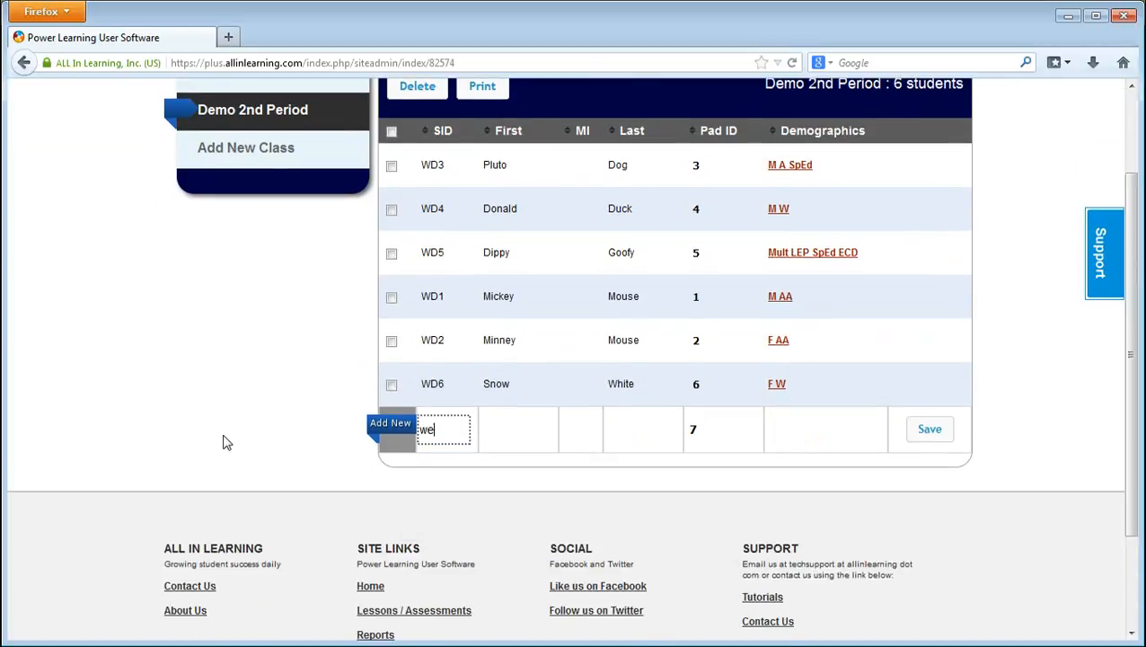
text(d)
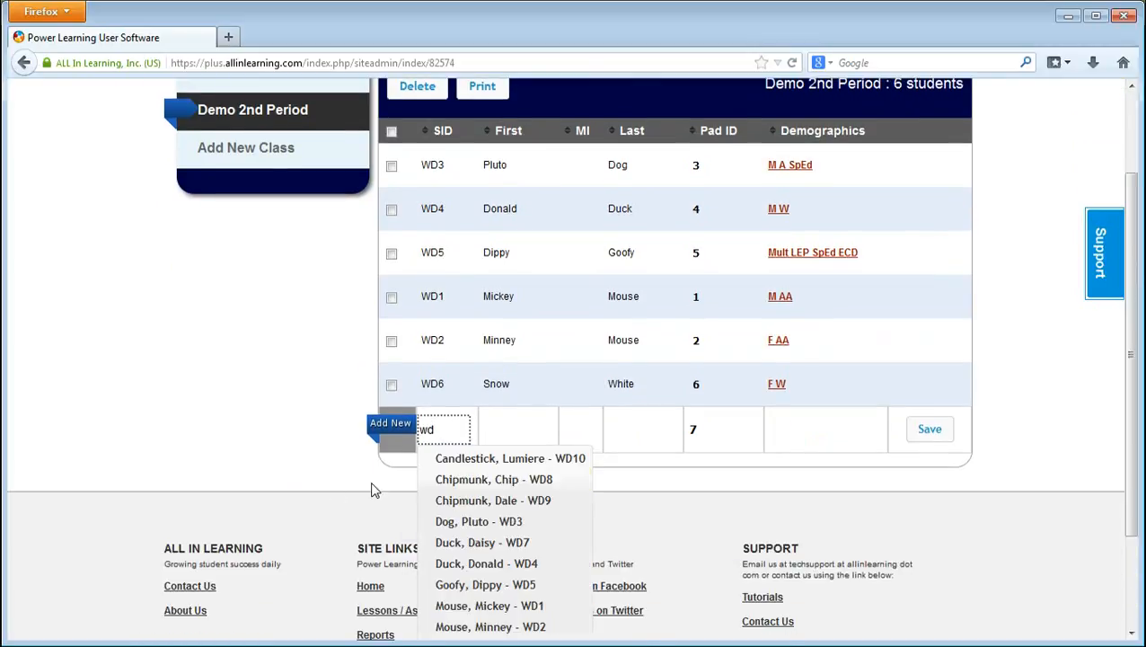
click(497, 544)
key(Return)
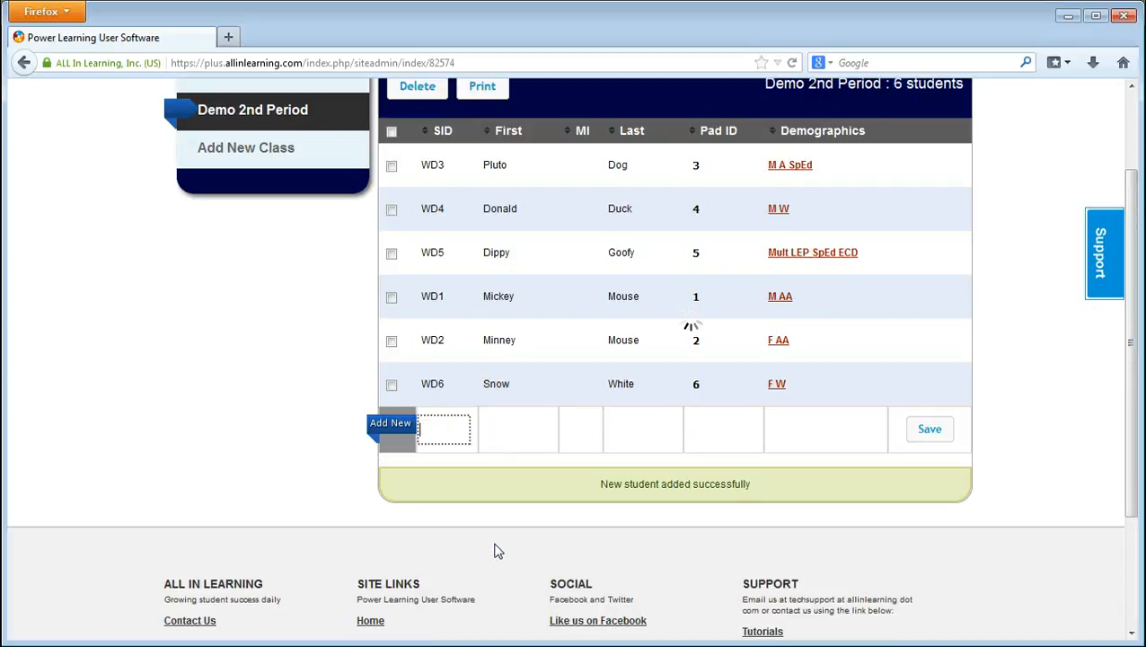
Step: Add the existing students Chip Chipmunk and Dale Chipmunk to the roster by their student IDs
text(wd)
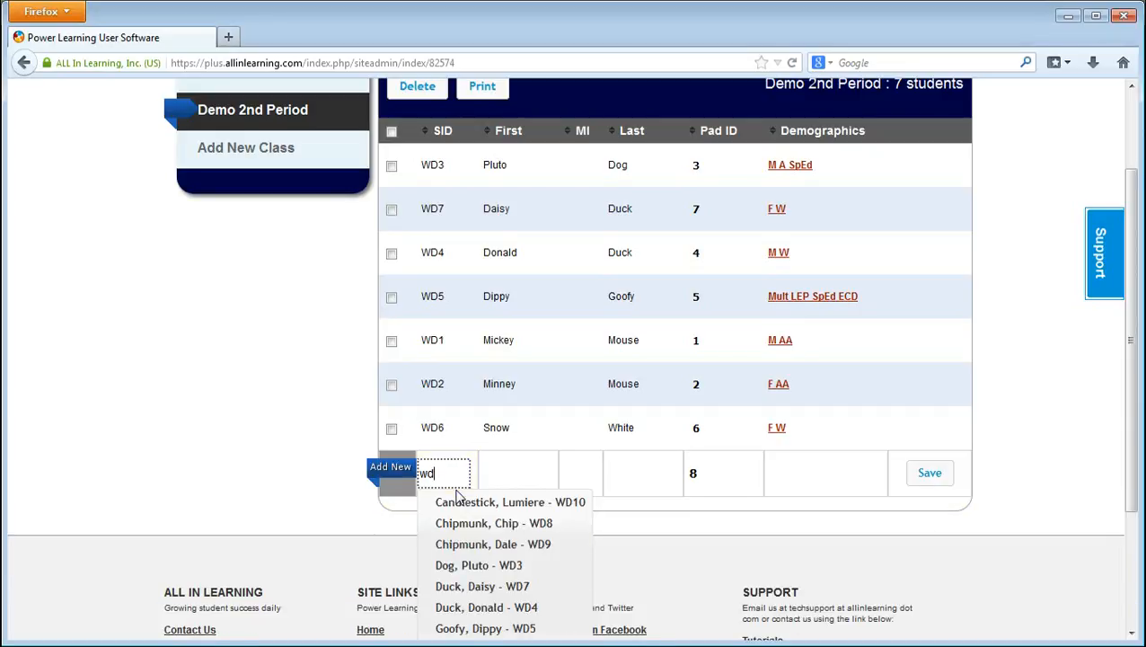
text(8)
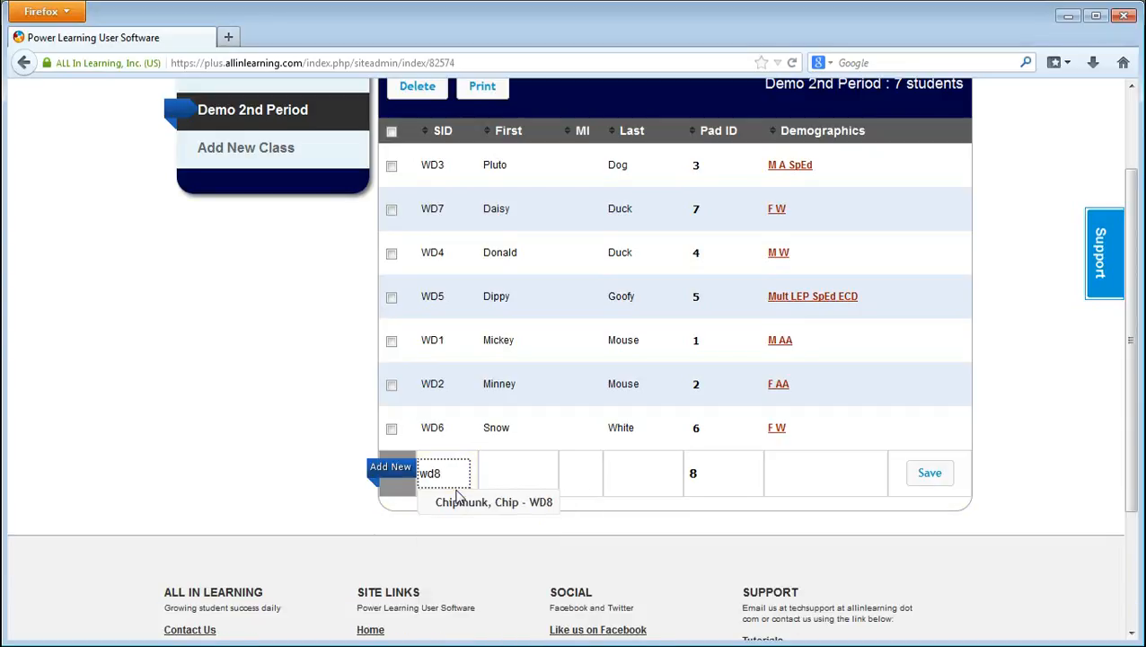
click(458, 501)
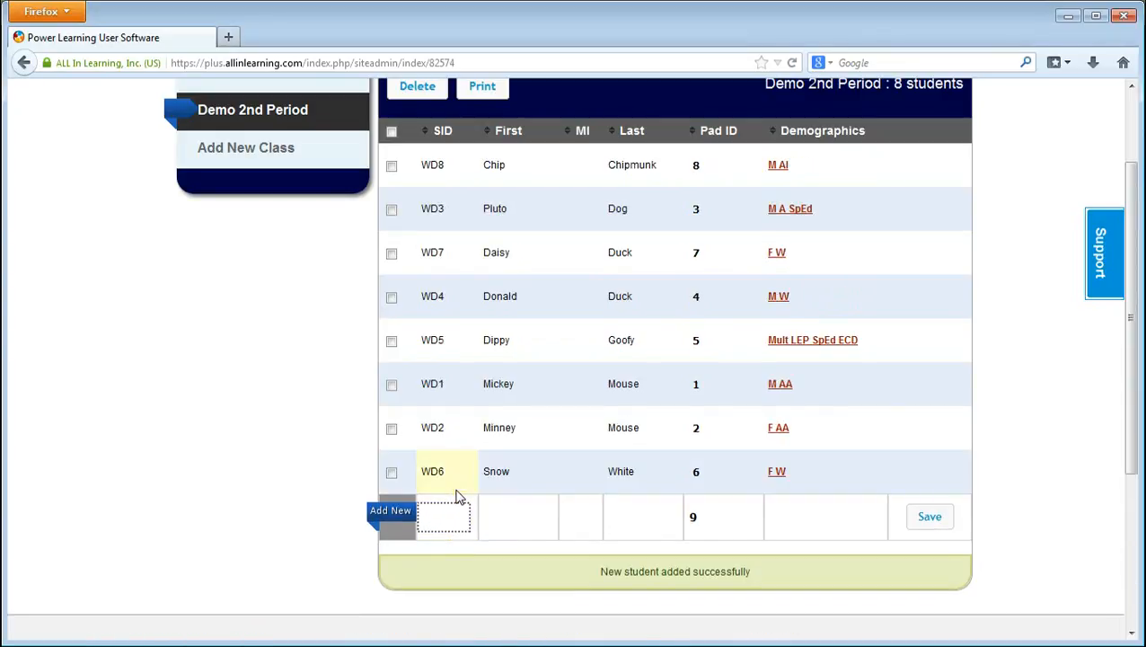
scroll(550, 550, down, 3)
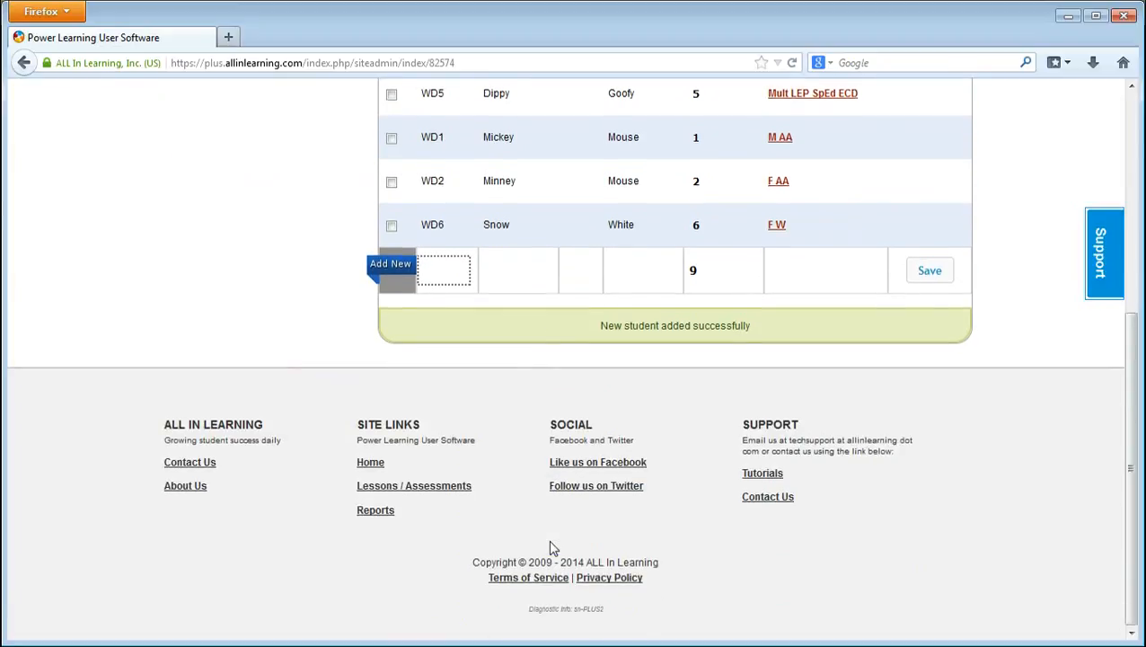
text(wd)
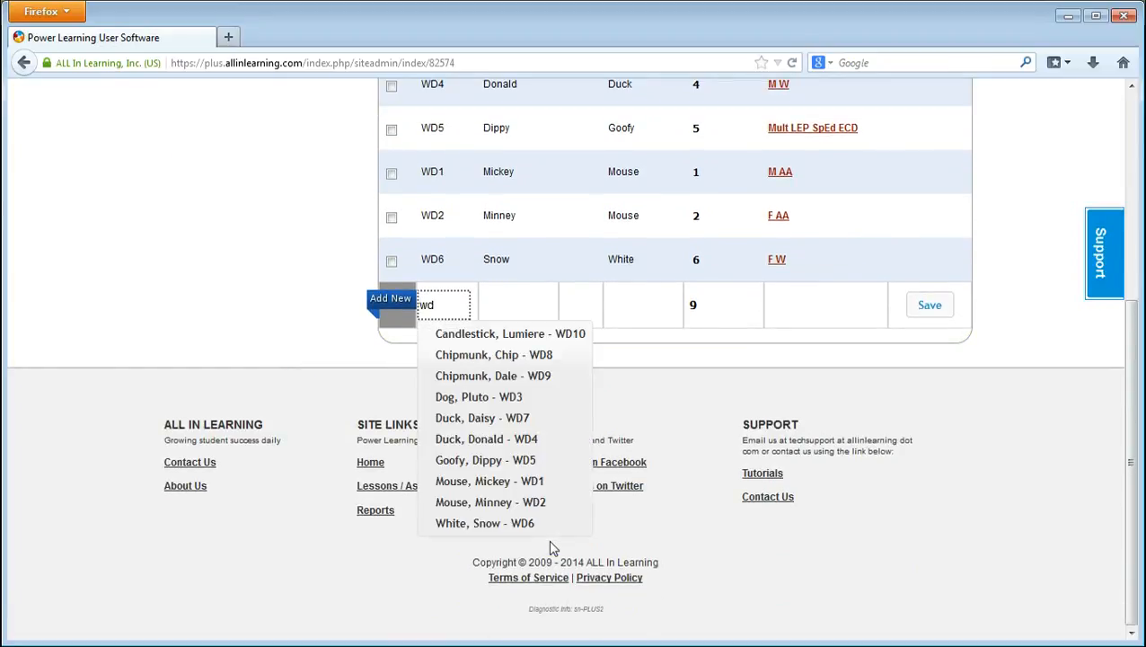
text(9)
key(Down)
key(Return)
Step: Add the existing student Lumiere Candlestick by student ID and check the complete Demo 2nd Period roster
text(wd10)
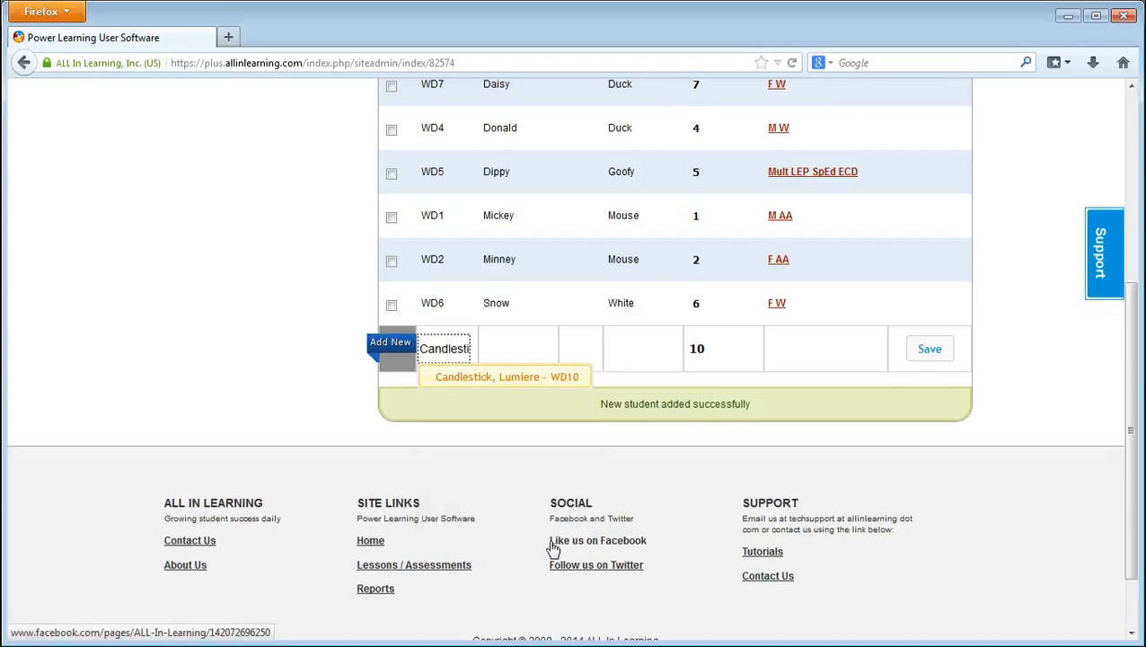
key(Down)
key(Return)
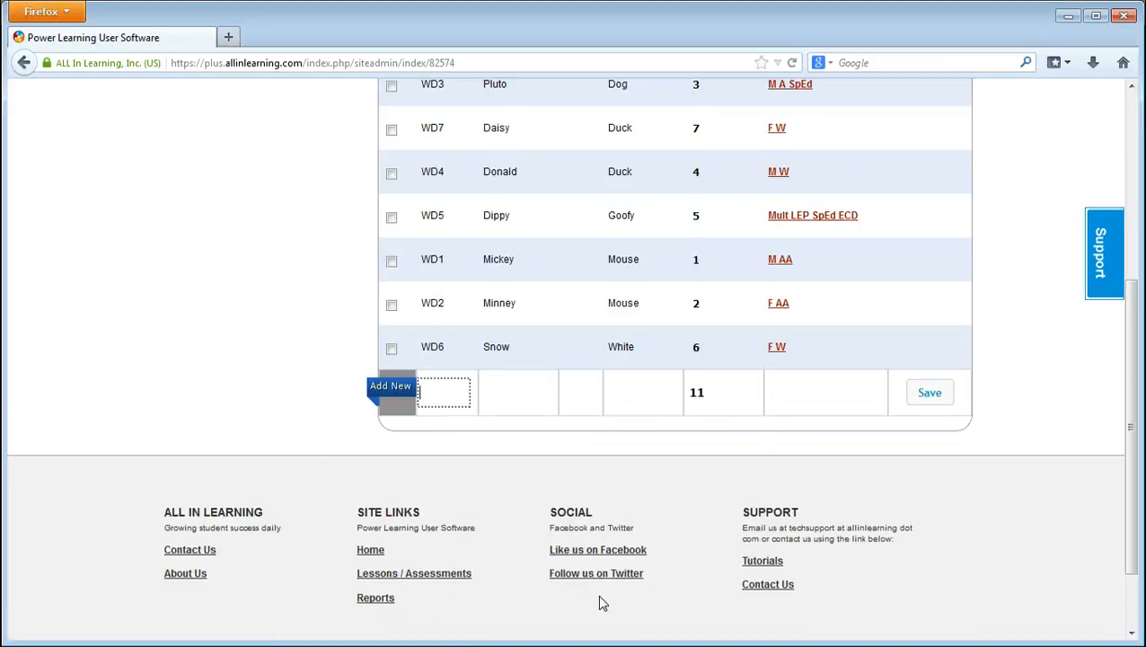
scroll(597, 593, up, 3)
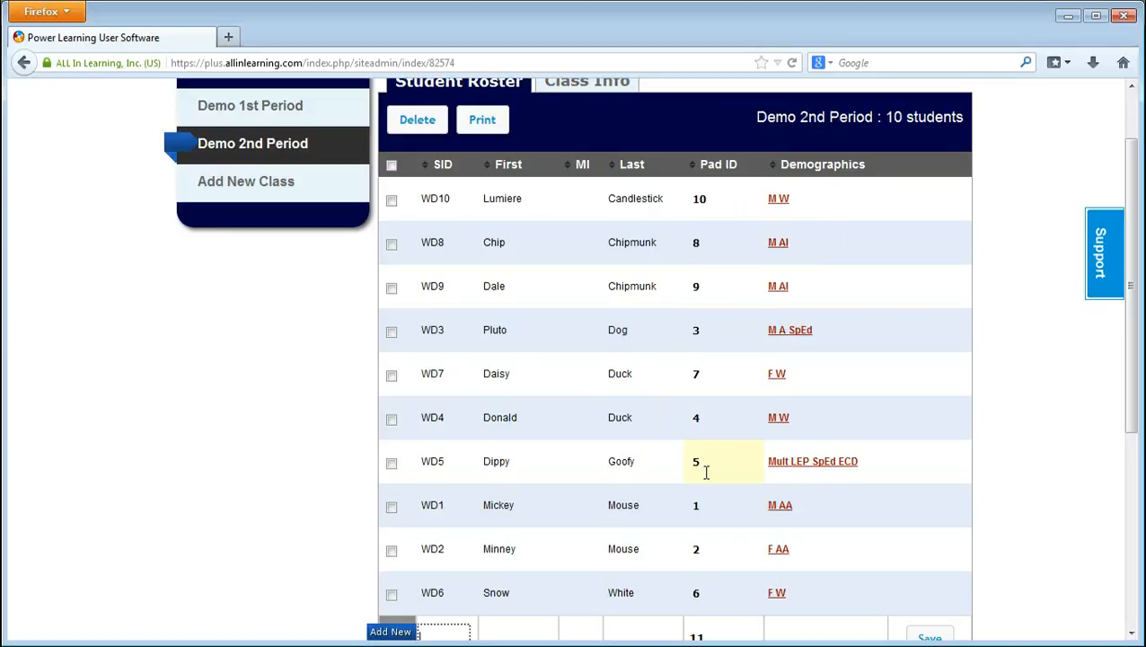
Step: Check the available Pad ID choices for Chip Chipmunk in the Demo 2nd Period roster, keeping the current assignment
scroll(706, 471, down, 2)
scroll(708, 482, up, 2)
scroll(727, 253, up, 1)
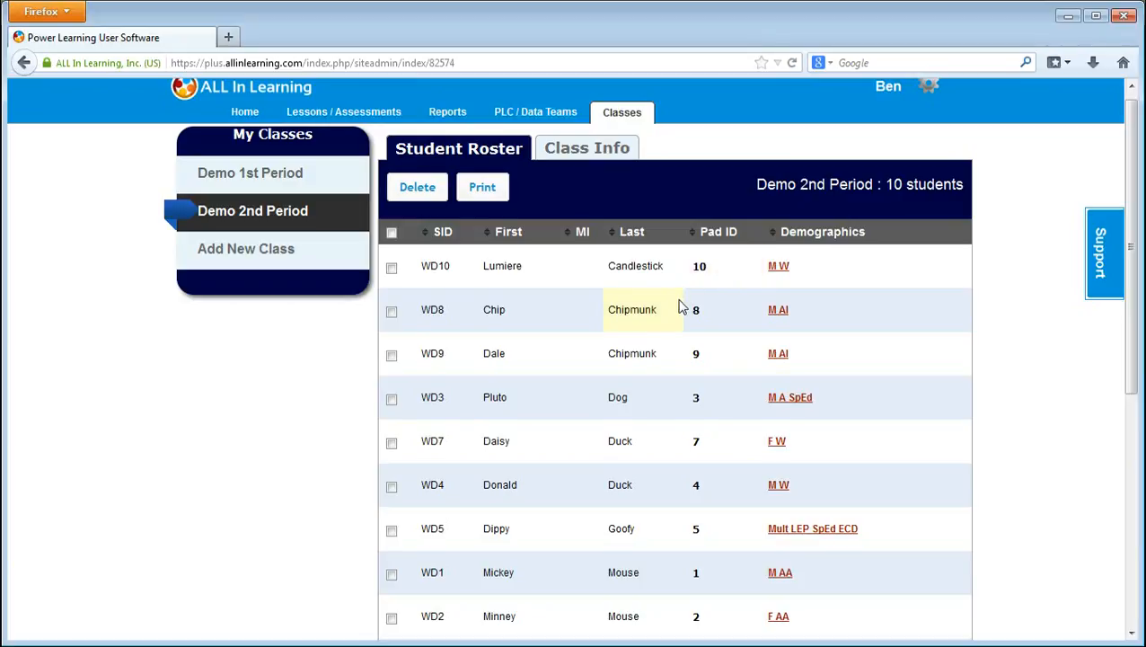
scroll(716, 269, down, 2)
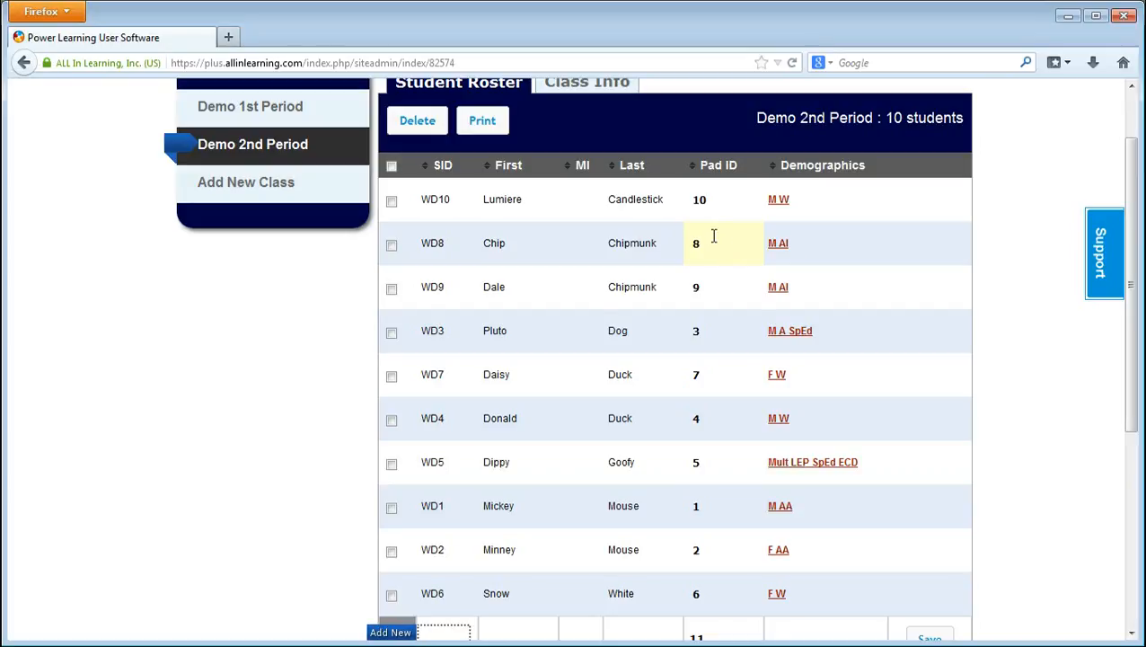
click(723, 246)
click(717, 240)
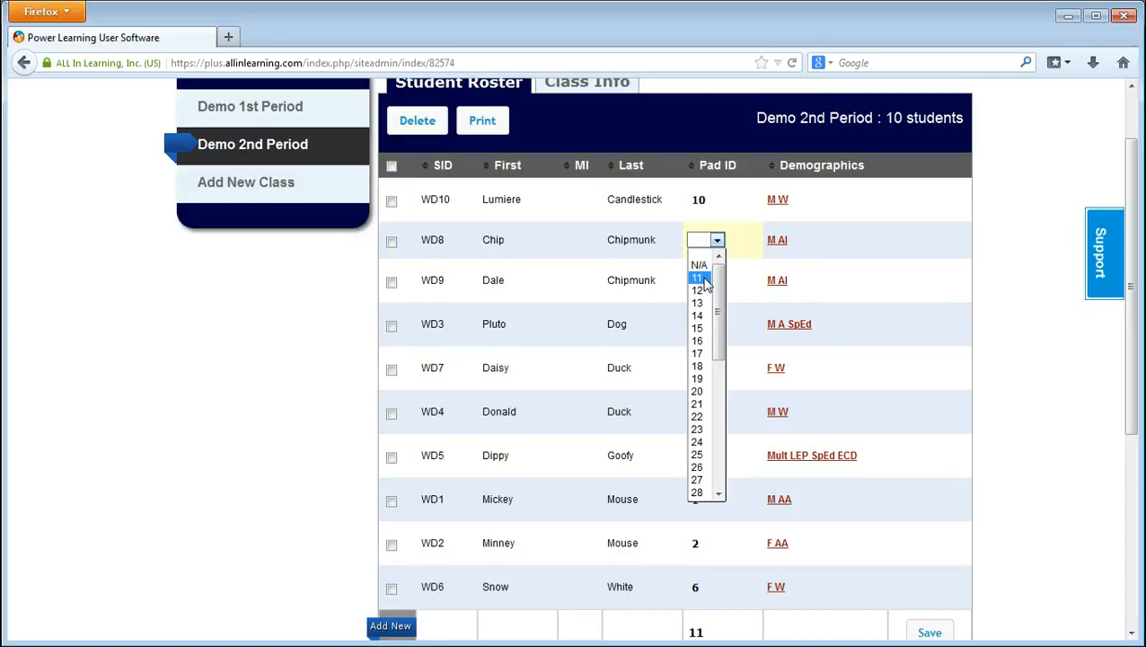
click(726, 241)
click(719, 242)
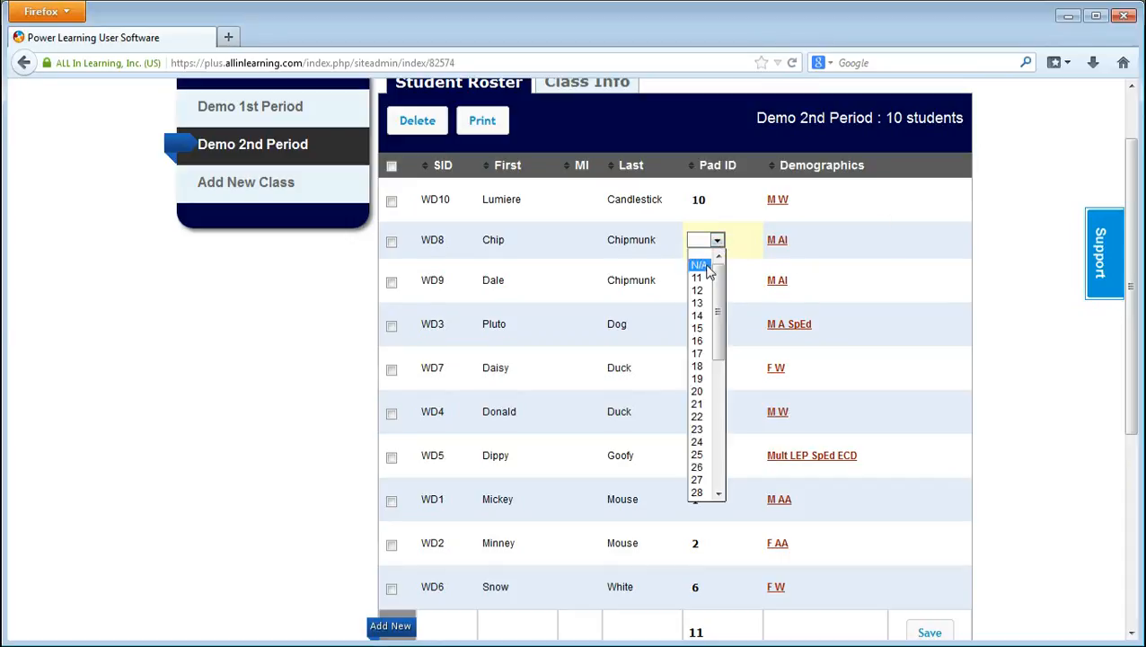
click(735, 212)
click(575, 241)
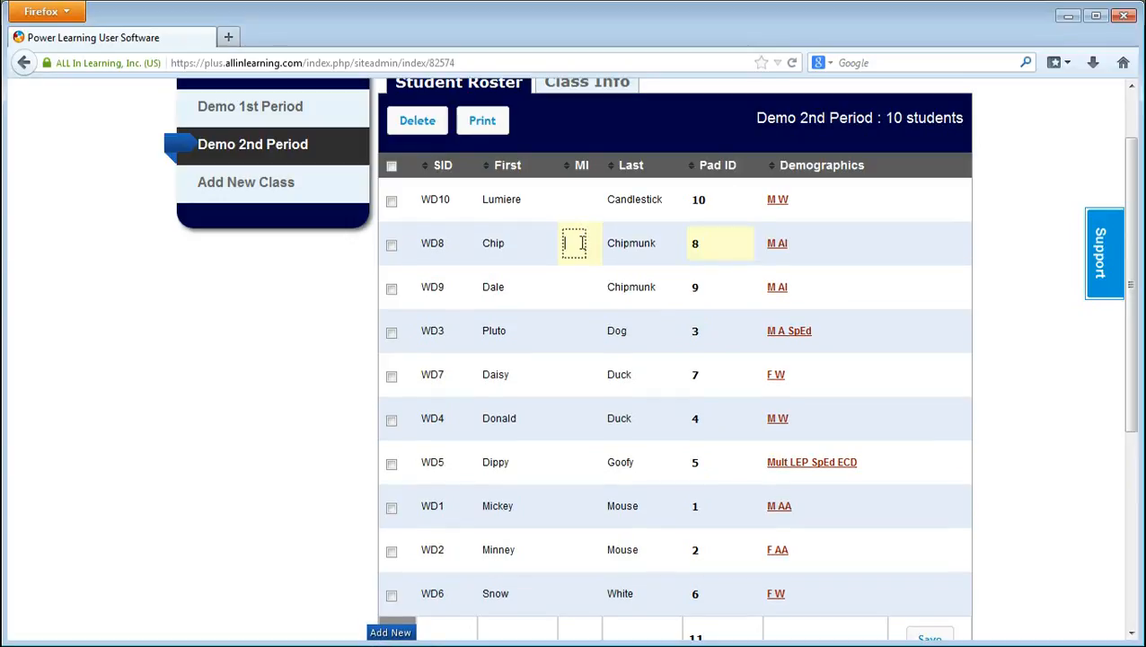
Step: Open the print options for the Demo 2nd Period student roster
scroll(570, 277, up, 2)
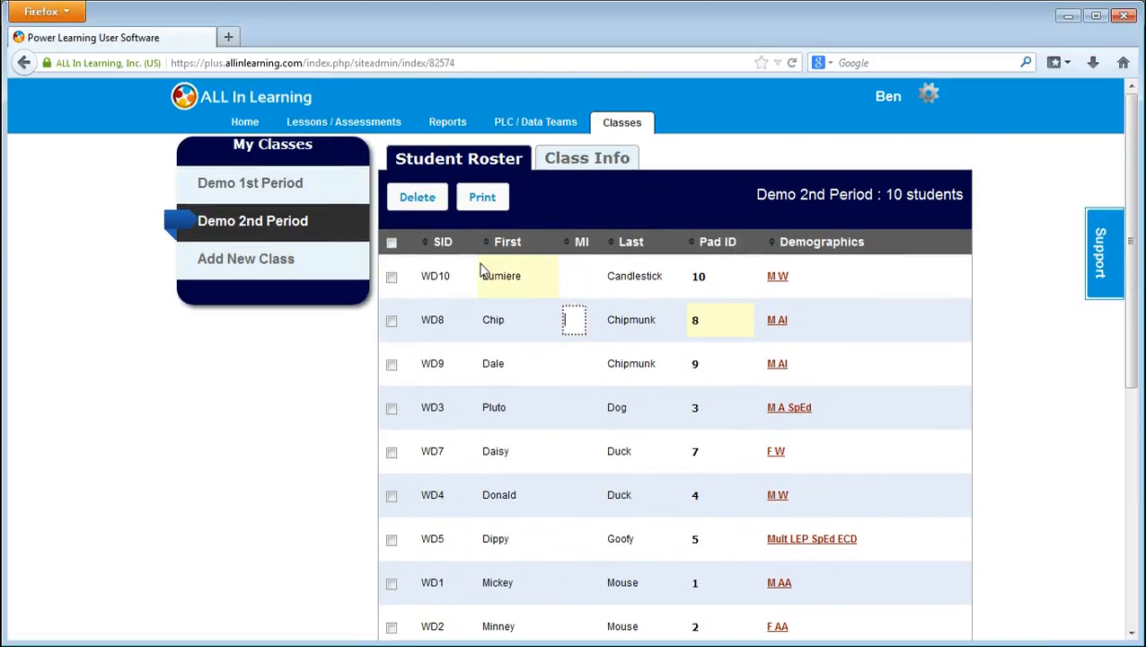
click(483, 199)
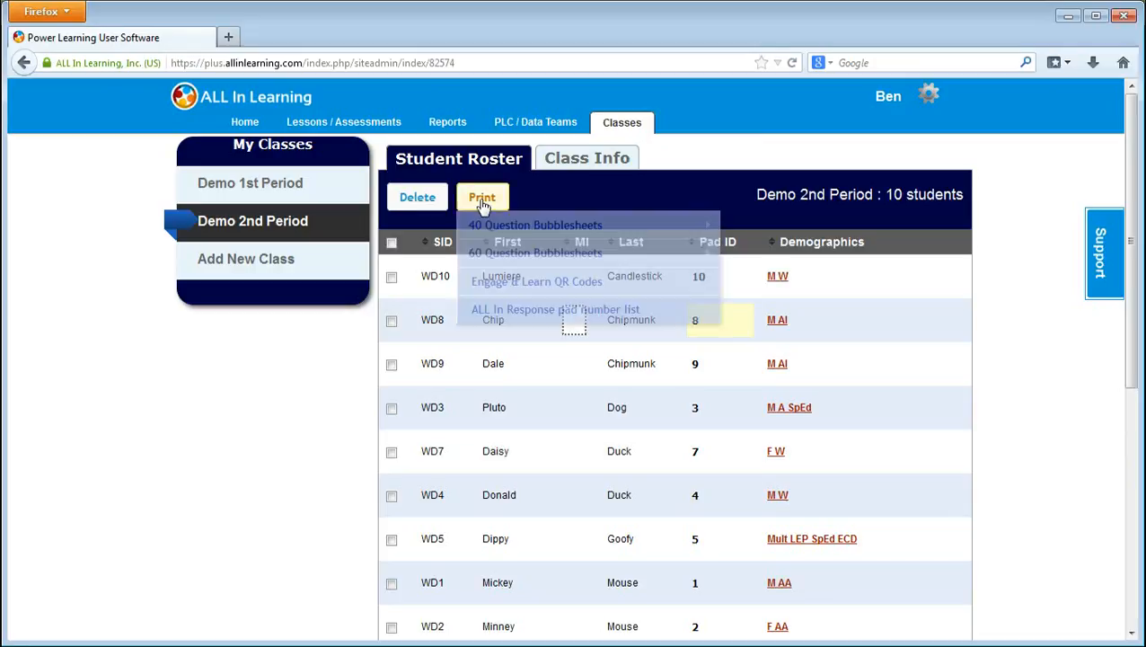